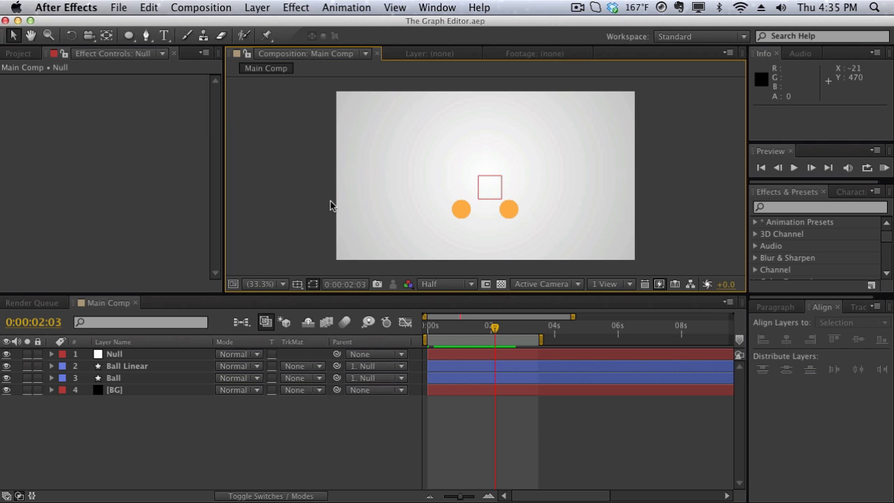
Play a RAM preview of the two balls, and switch the timeline to the Graph Editor and back at 0:00:01:16.
key("KP_0")
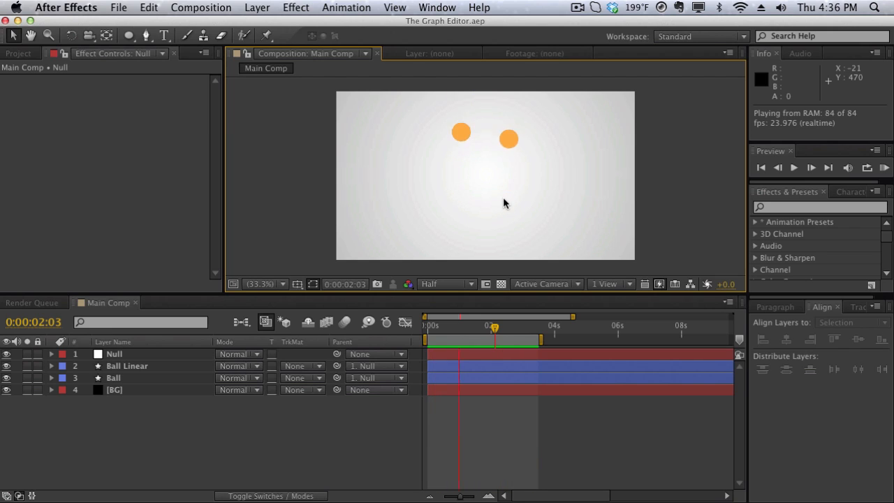
key("space")
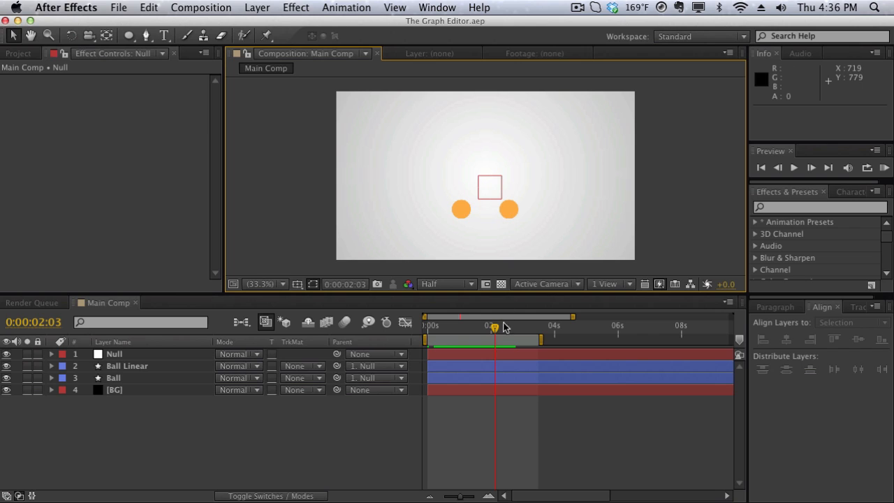
left_click_drag(499, 329, 481, 330)
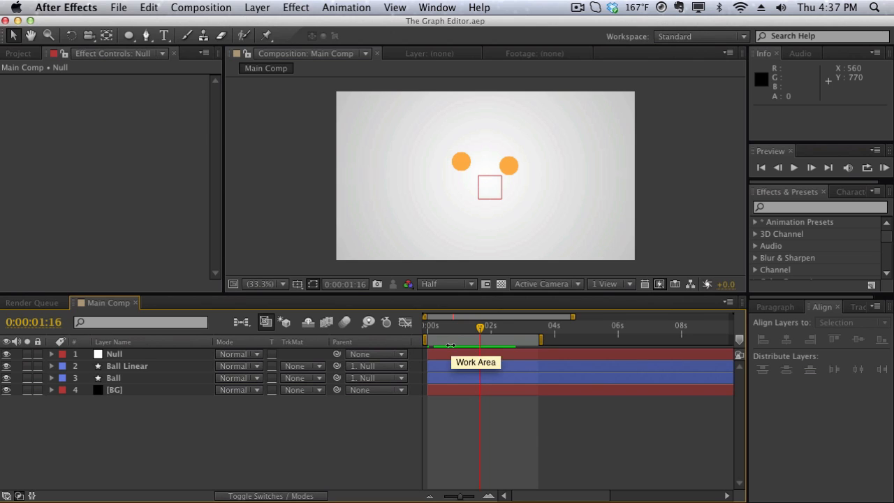
left_click(405, 324)
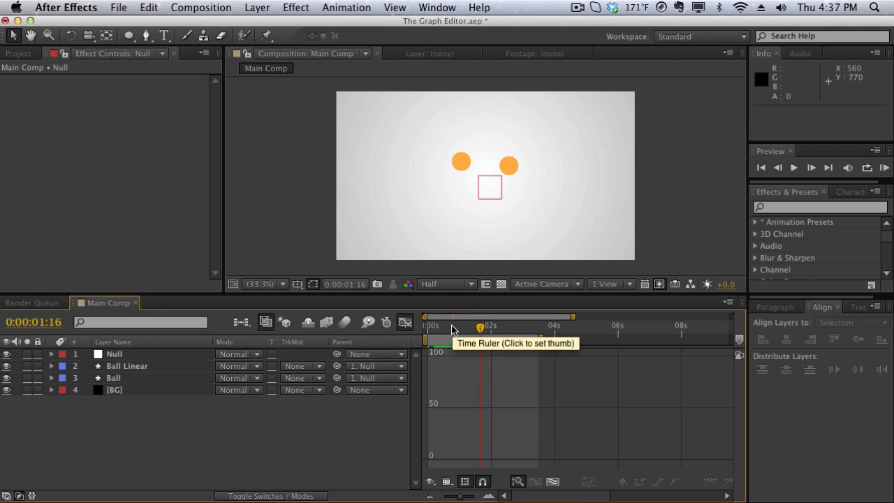
left_click(403, 324)
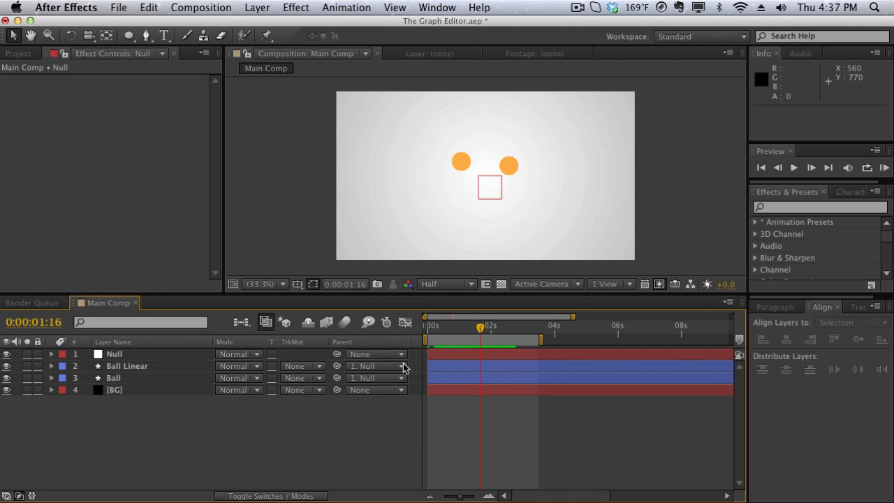
Reveal the Position keyframes of the Ball and Ball Linear layers in the timeline.
left_click(144, 382)
left_click(144, 366, "shift")
key("p")
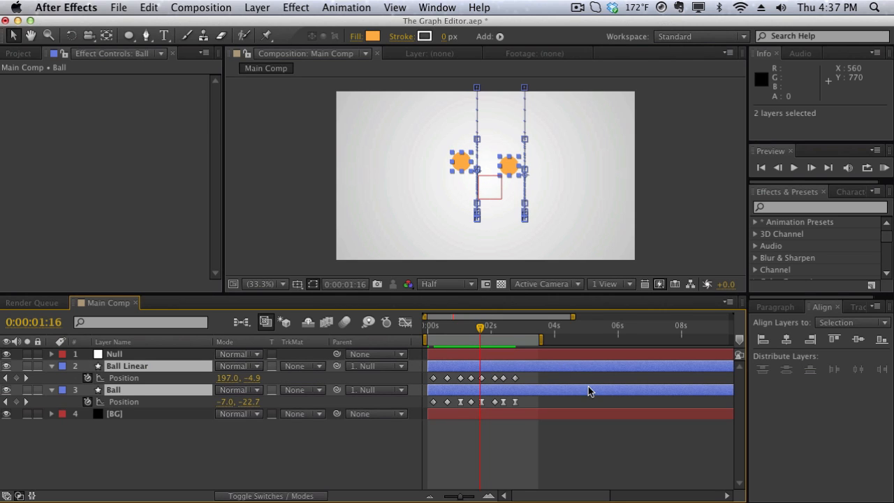
left_click(561, 272)
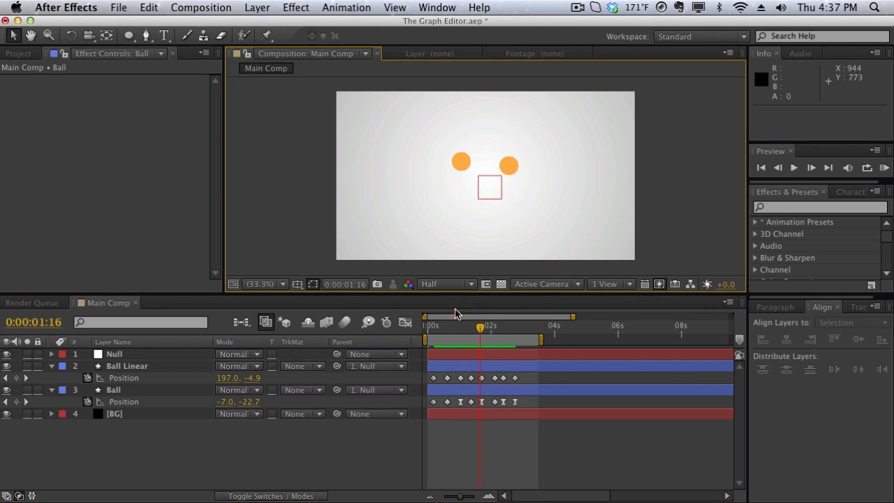
Scrub the bounce from 0:00:00:04 to 0:00:01:01 and compare the Position keyframes of Ball Linear and Ball.
left_click_drag(448, 321, 434, 339)
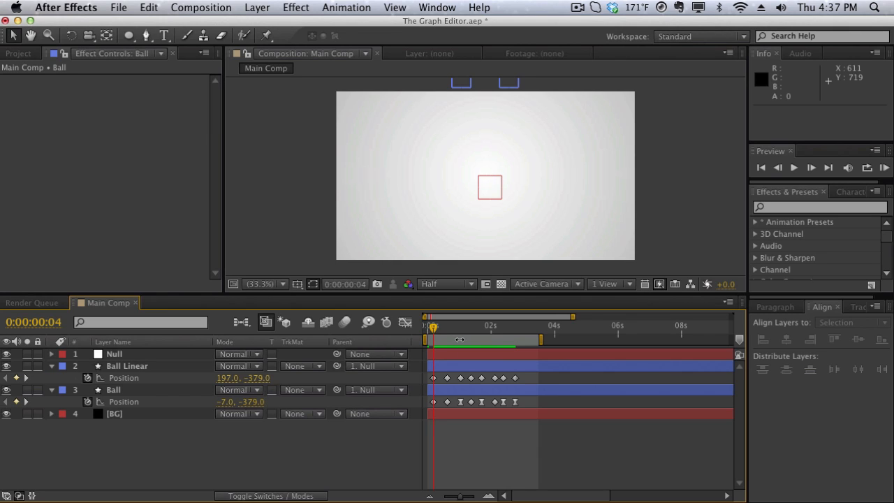
left_click_drag(430, 331, 461, 330)
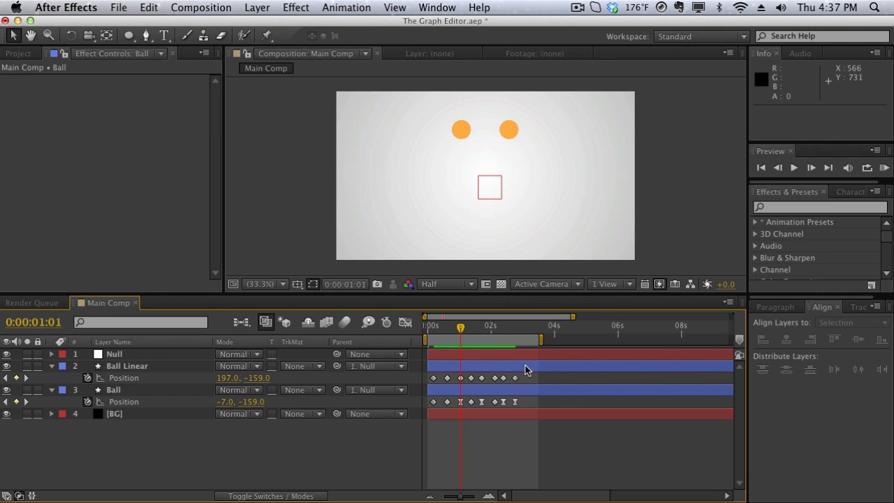
left_click_drag(532, 378, 419, 388)
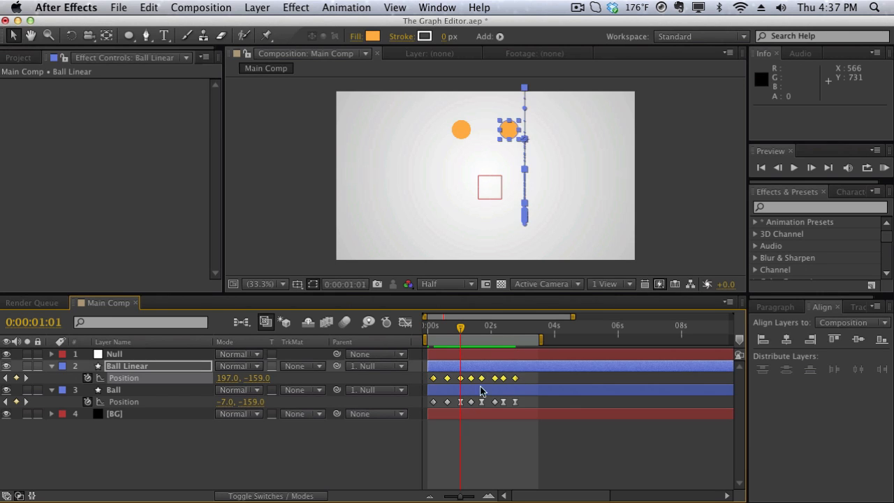
left_click_drag(551, 401, 433, 403)
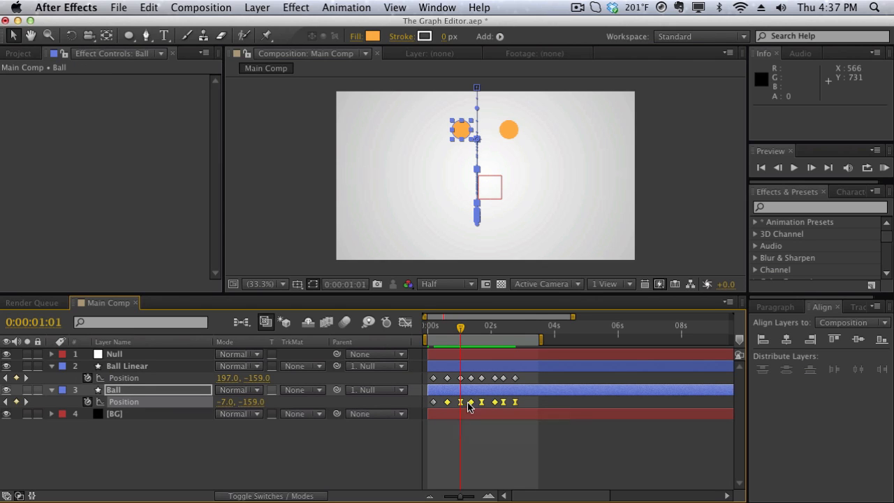
Display the Ball Linear layer's Position speed graph in the Graph Editor.
left_click(518, 368)
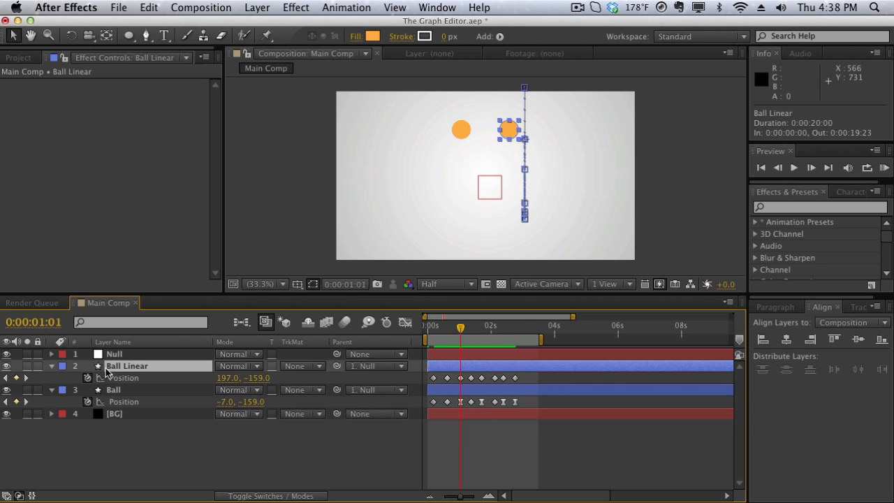
left_click(136, 378)
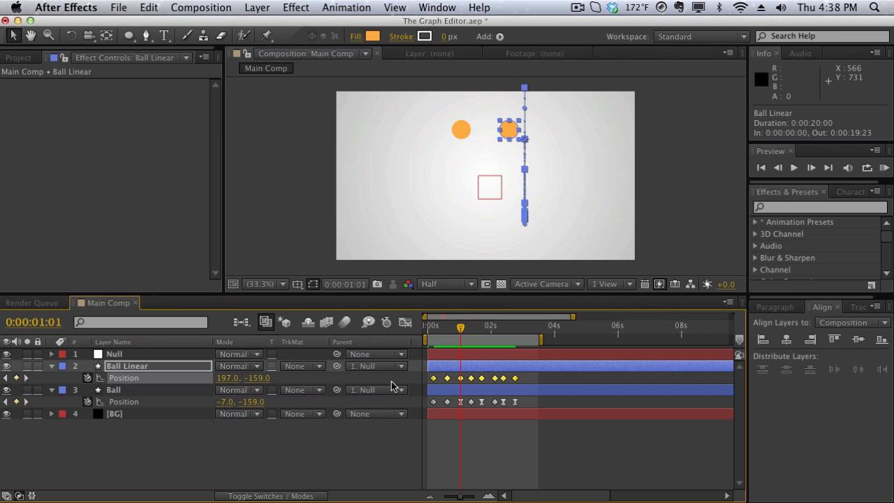
left_click(405, 322)
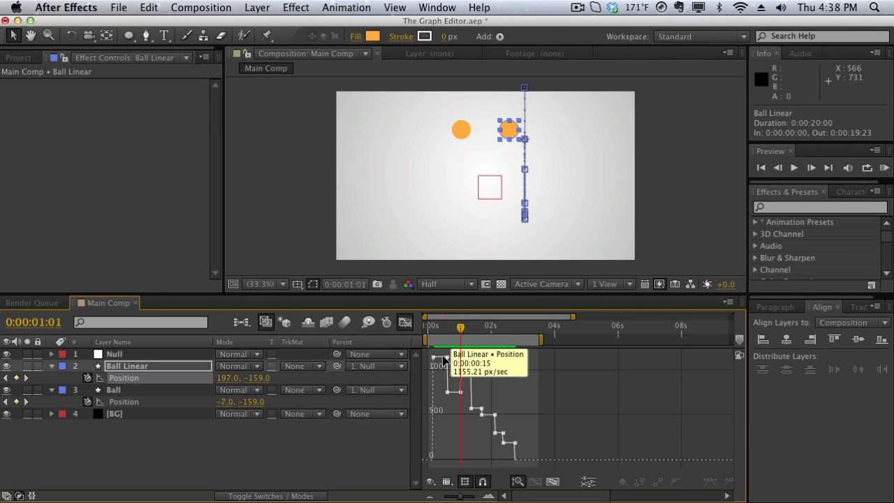
Examine Ball Linear's speed graph at several times between 0:00:01:16 and 0:00:02:19, stopping at 0:00:02:01.
left_click_drag(444, 332, 481, 331)
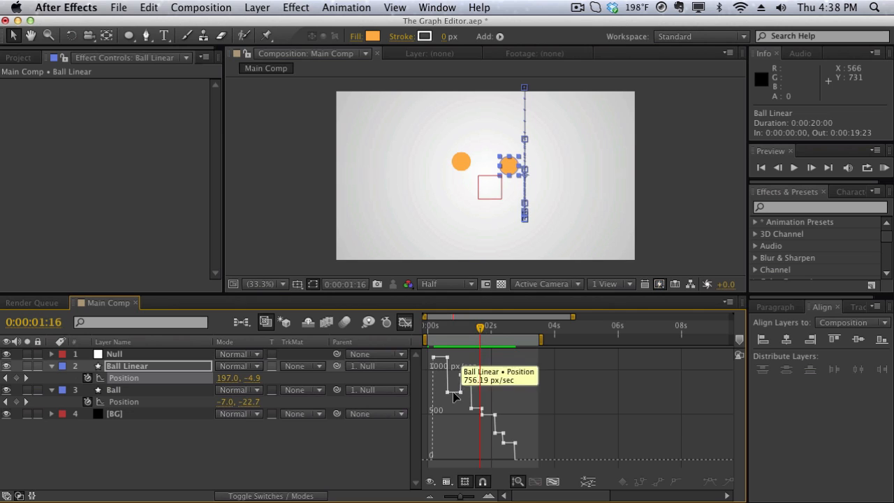
mouse_move(450, 362)
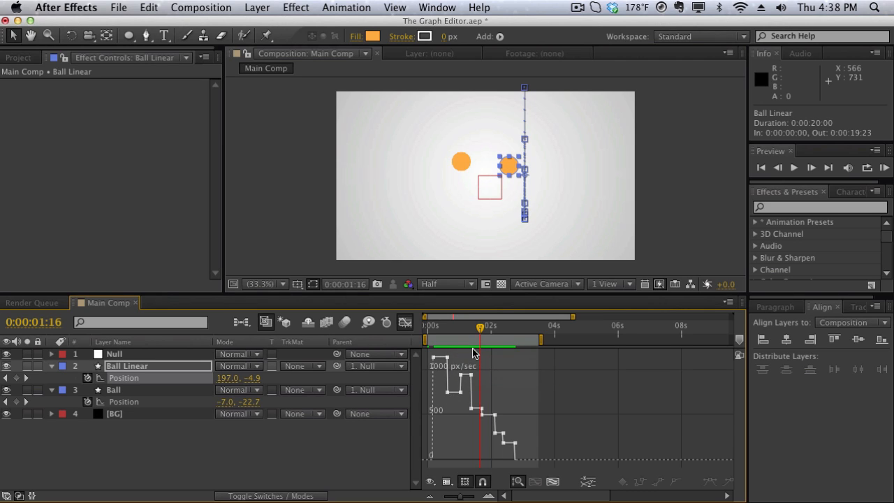
left_click_drag(480, 326, 507, 337)
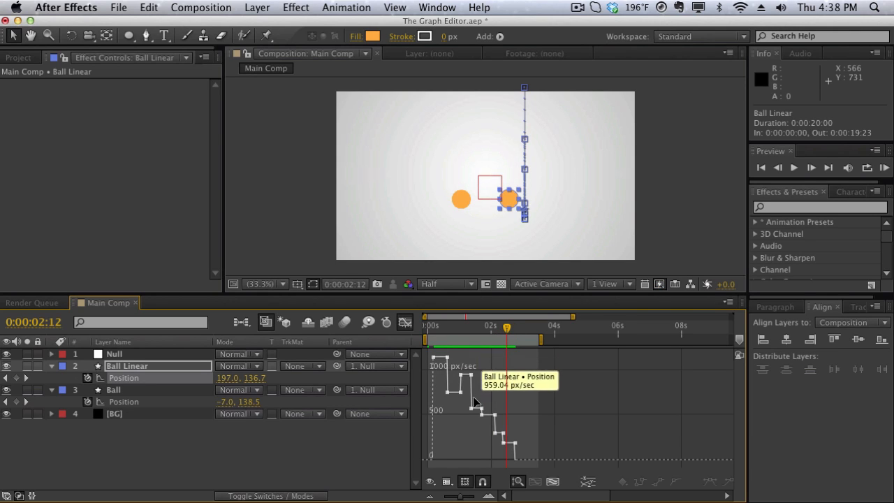
mouse_move(506, 333)
left_mouse_down()
mouse_move(482, 330)
mouse_move(515, 333)
left_mouse_up()
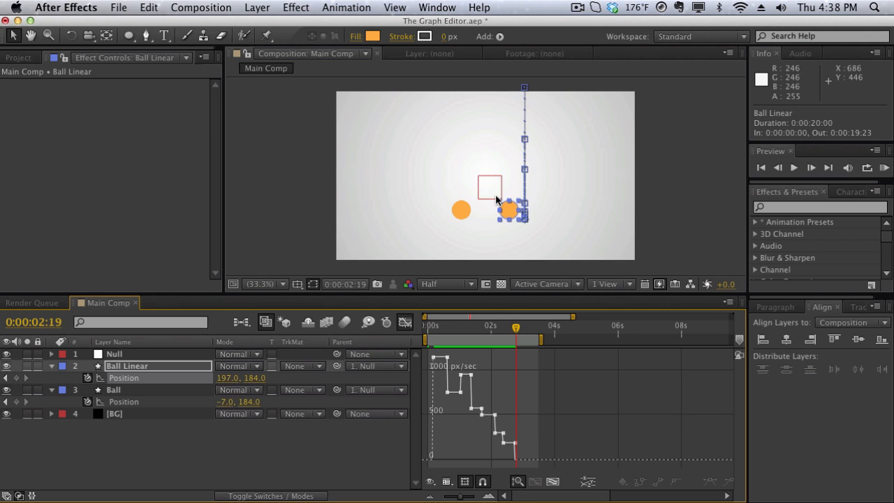
left_click_drag(511, 332, 492, 333)
mouse_move(493, 435)
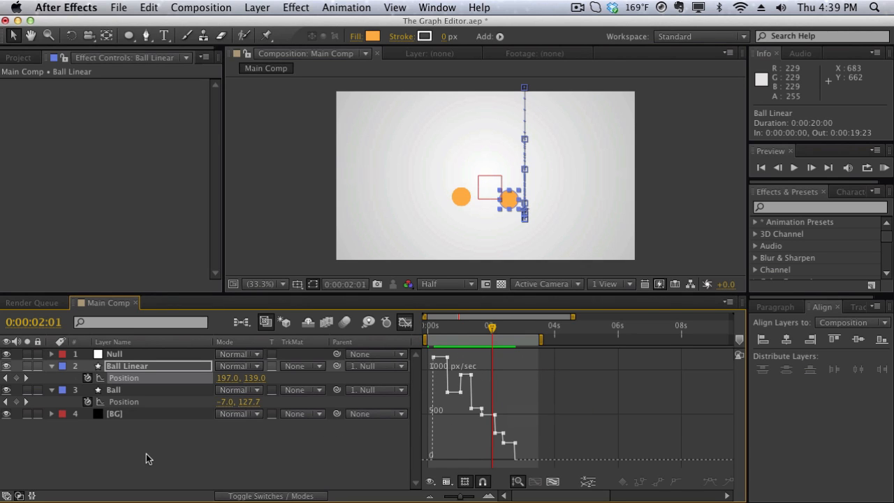
Display the Ball layer's Position speed graph and examine the speed approaching the first bounce peak, from 0:00:00:21 to 0:00:01:01.
left_click(146, 401)
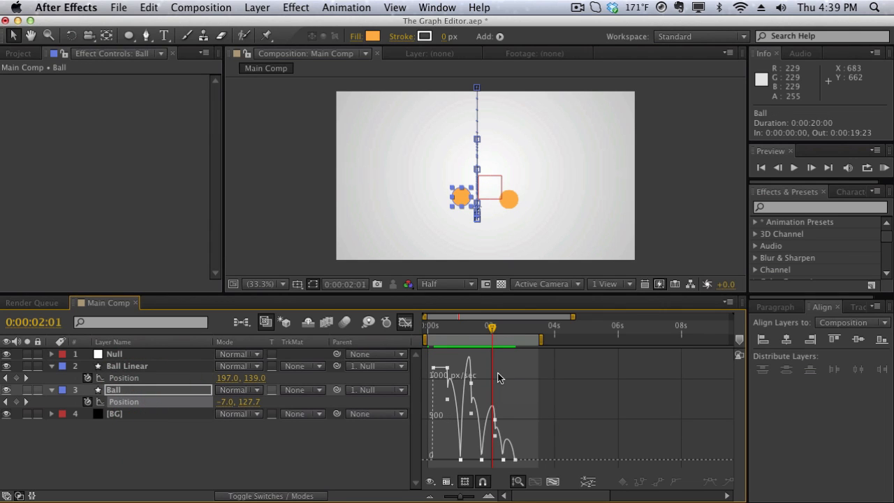
mouse_move(469, 335)
left_mouse_down()
mouse_move(446, 333)
mouse_move(456, 334)
left_mouse_up()
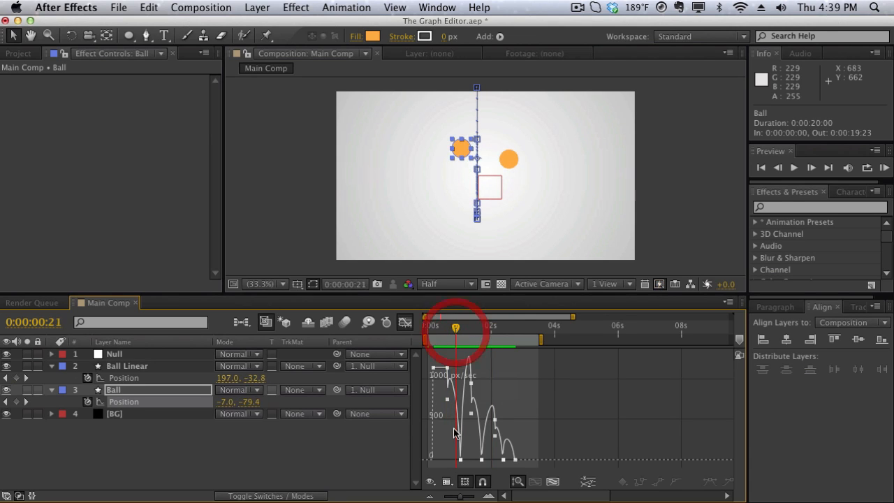
mouse_move(455, 399)
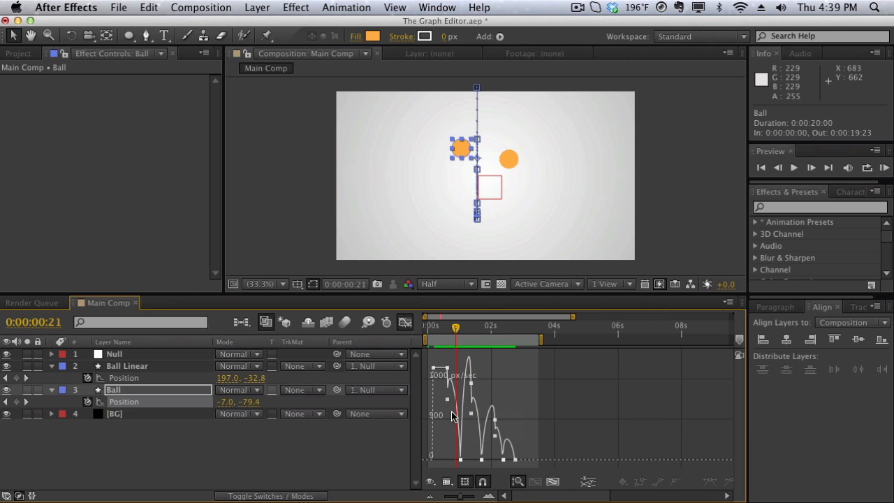
mouse_move(453, 417)
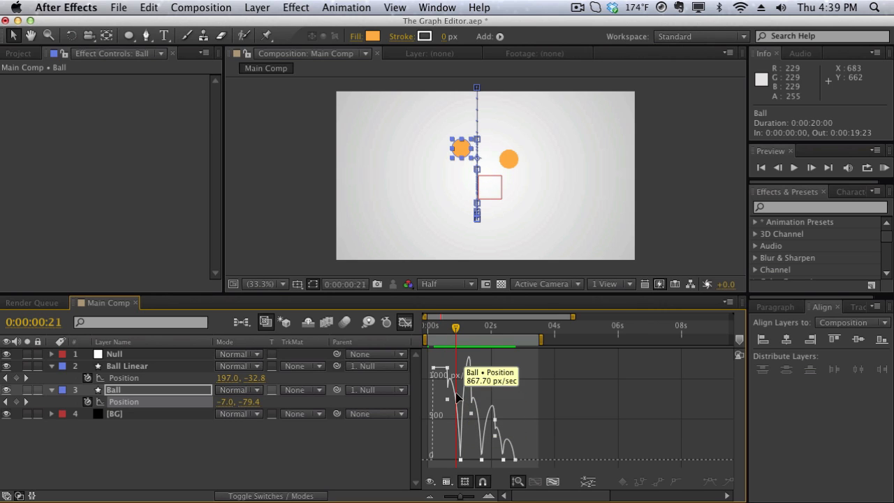
left_click_drag(456, 327, 460, 331)
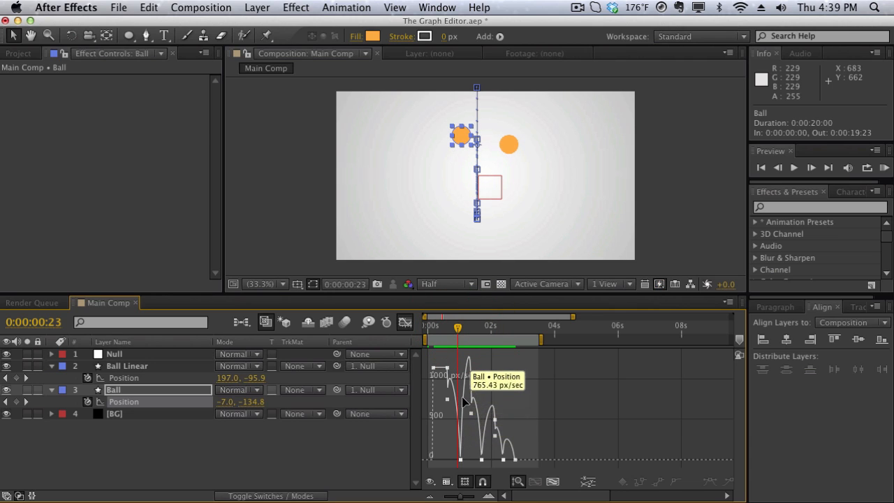
left_click_drag(459, 333, 461, 332)
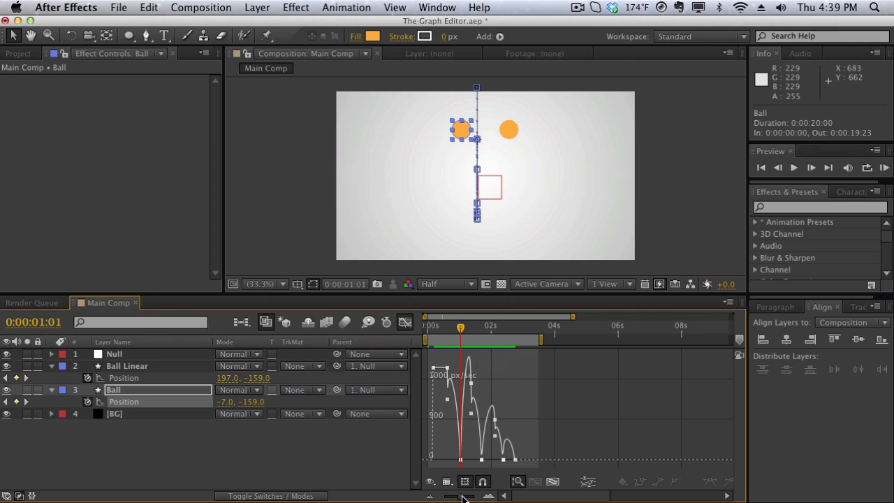
Examine Ball's speed curve from the bounce peak at 0:00:01:01 through 0:00:01:11 to 0:00:01:16.
left_click_drag(461, 497, 469, 497)
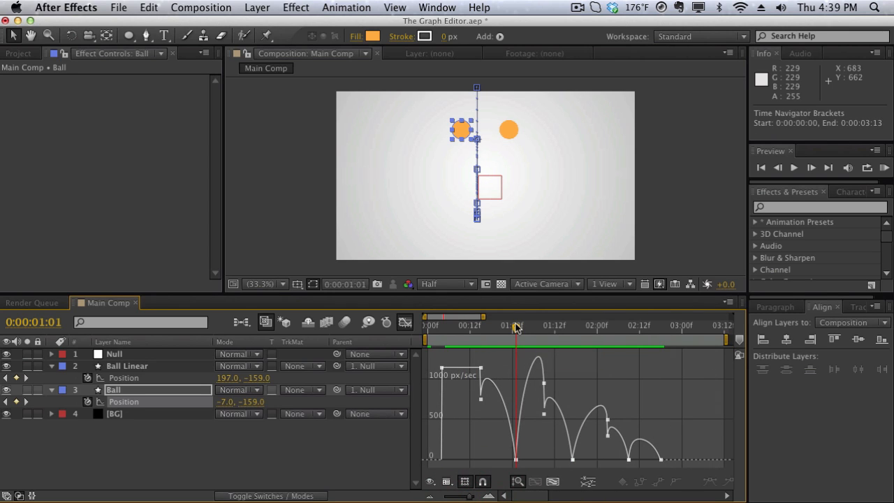
left_click_drag(517, 331, 523, 329)
left_click_drag(520, 332, 551, 328)
mouse_move(543, 415)
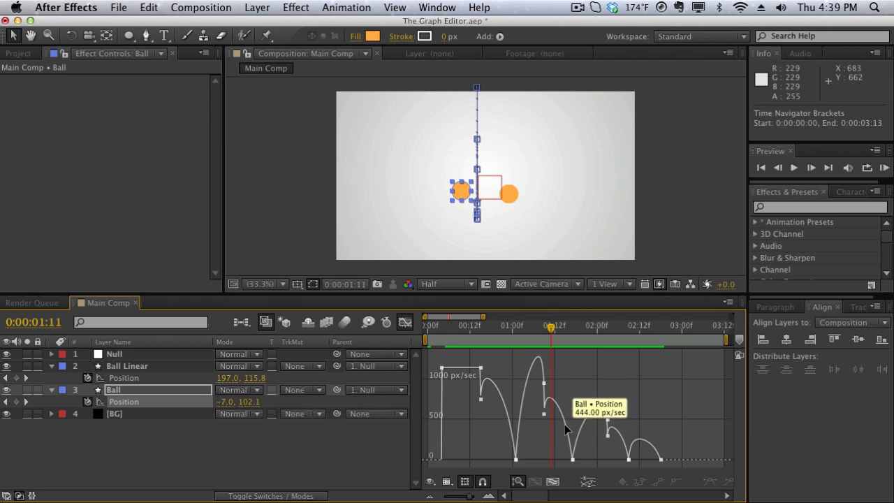
left_click(561, 331)
left_click_drag(560, 333, 569, 328)
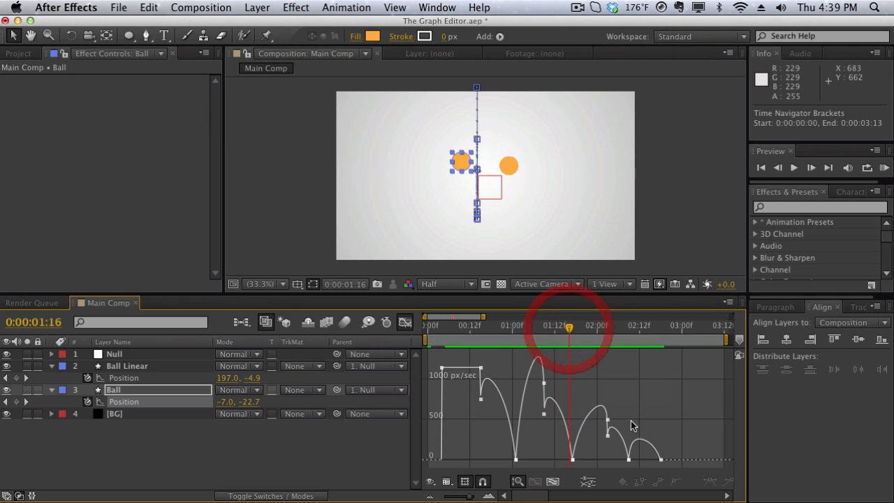
Compare the Position speed graphs of Ball Linear and Ball, scrubbing the animation to 0:00:01:14.
left_click(152, 377)
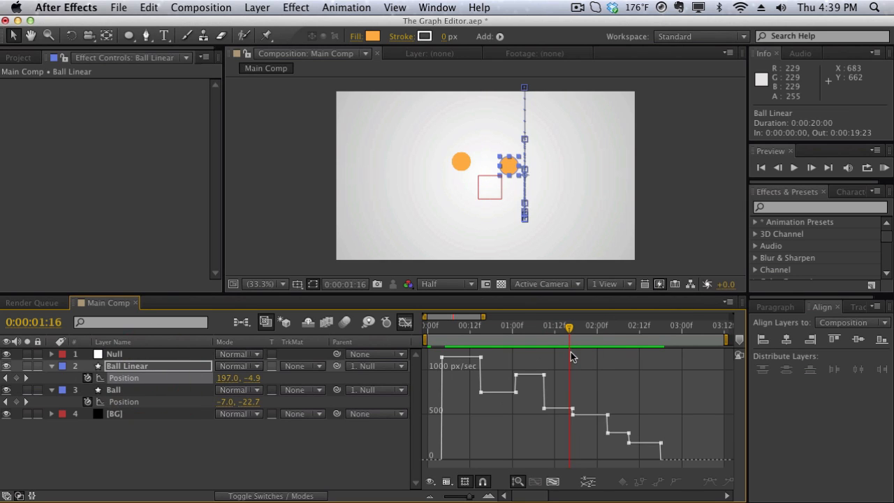
left_click(153, 402)
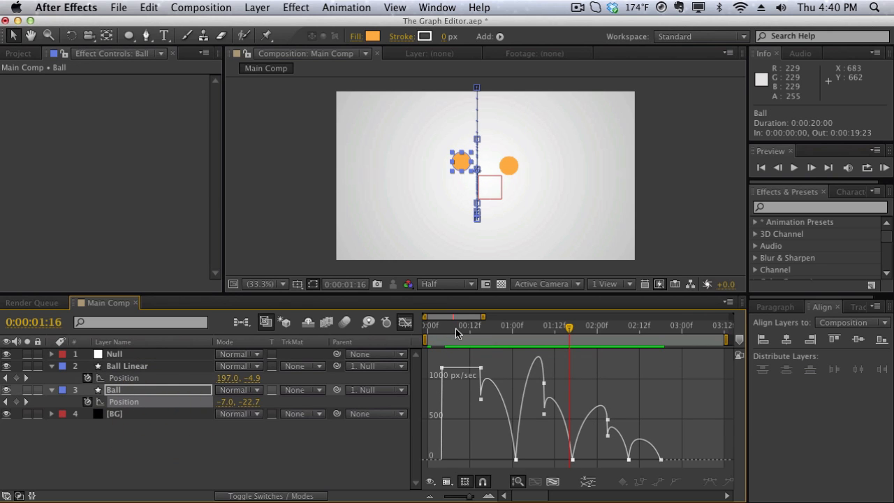
left_click_drag(455, 328, 564, 326)
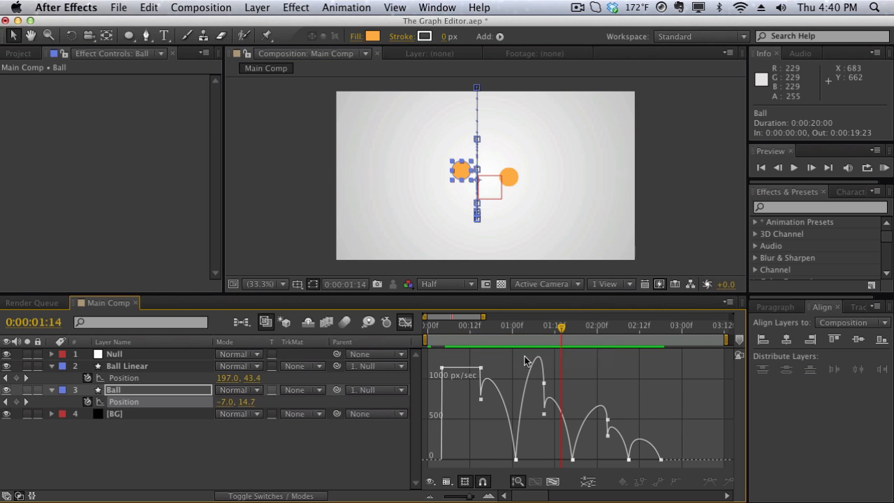
Return the timeline from the Graph Editor to layer bars and inspect Ball's eased Position keyframe near 0:00:00:23.
left_click(405, 323)
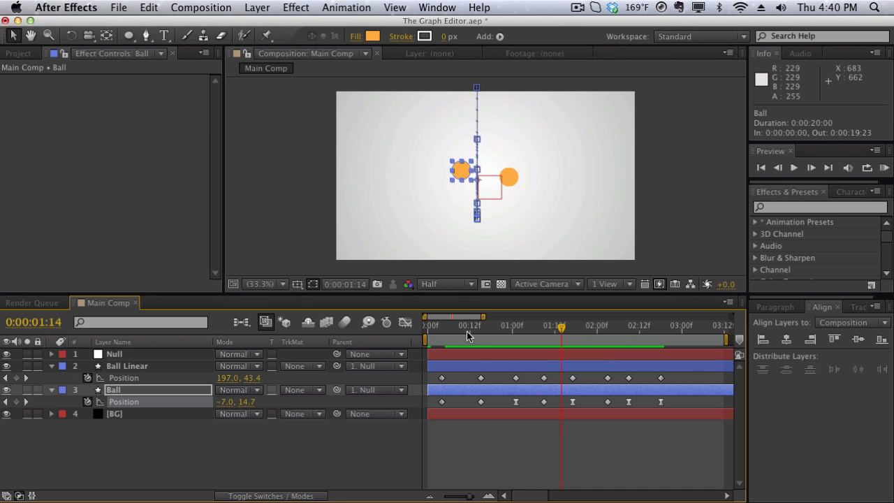
mouse_move(466, 331)
left_mouse_down()
mouse_move(444, 332)
mouse_move(478, 331)
left_mouse_up()
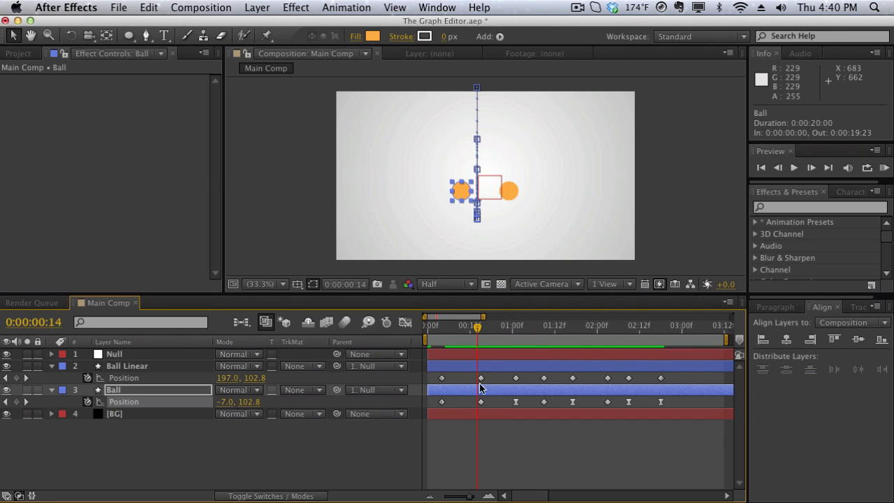
left_click_drag(478, 328, 508, 328)
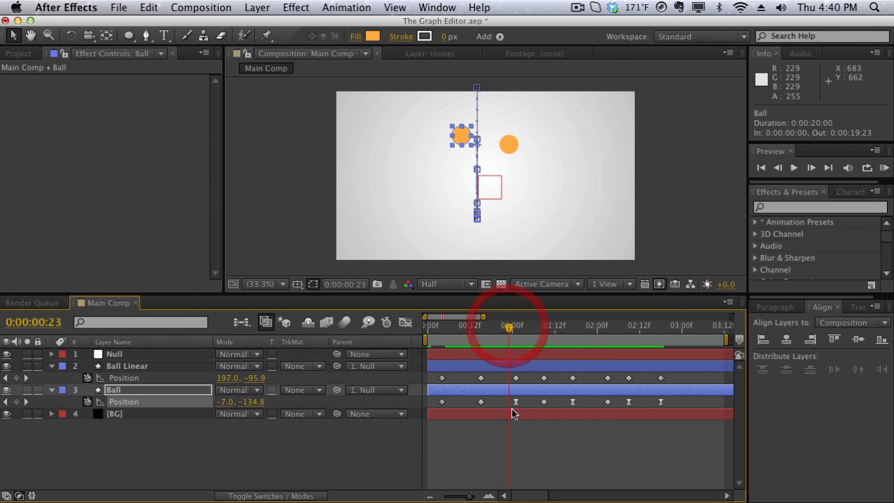
mouse_move(517, 403)
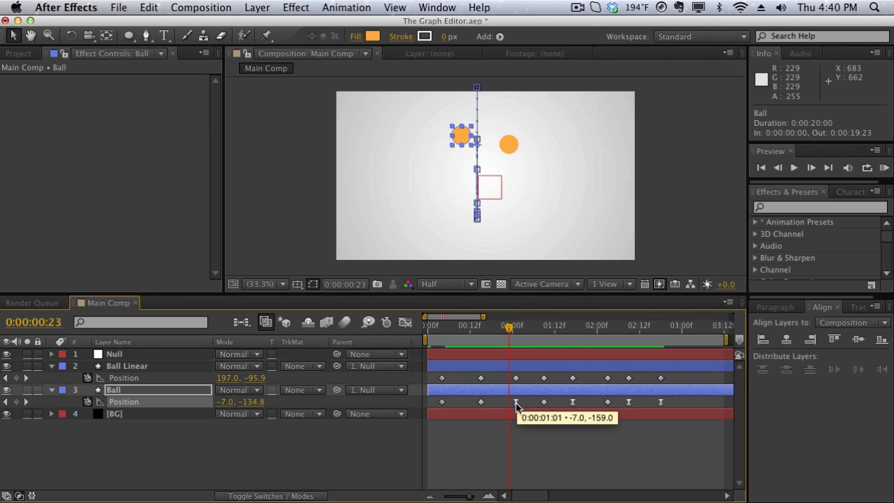
Scrub the bouncing balls from 0:00:01:00 to 0:00:01:17, and delete the Null, Ball Linear and Ball layers.
left_click_drag(509, 326, 513, 327)
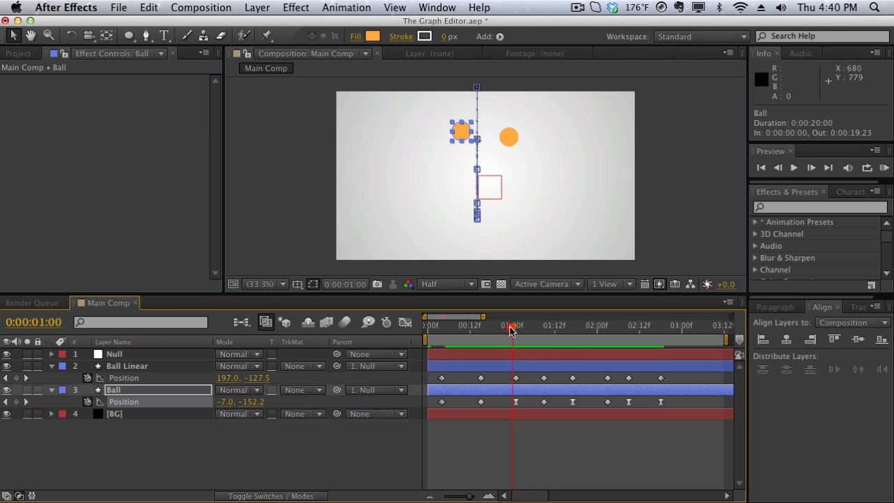
left_click_drag(510, 331, 572, 325)
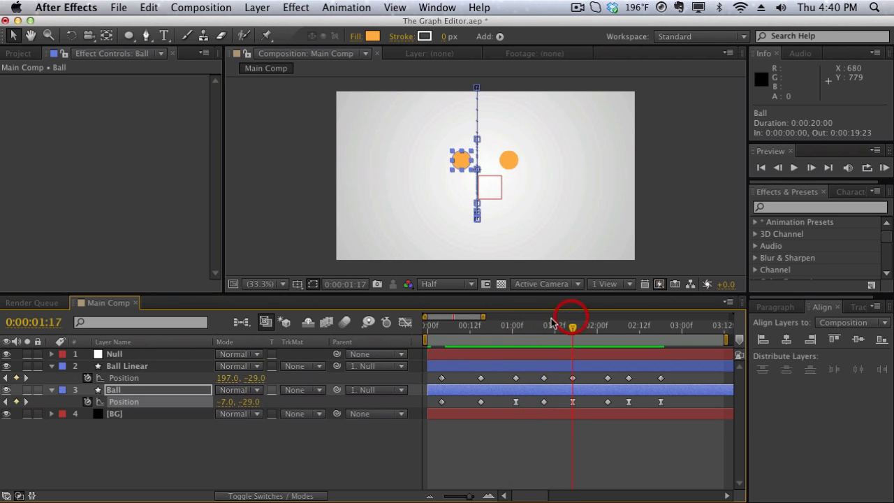
left_click(146, 355, "shift")
key("Delete")
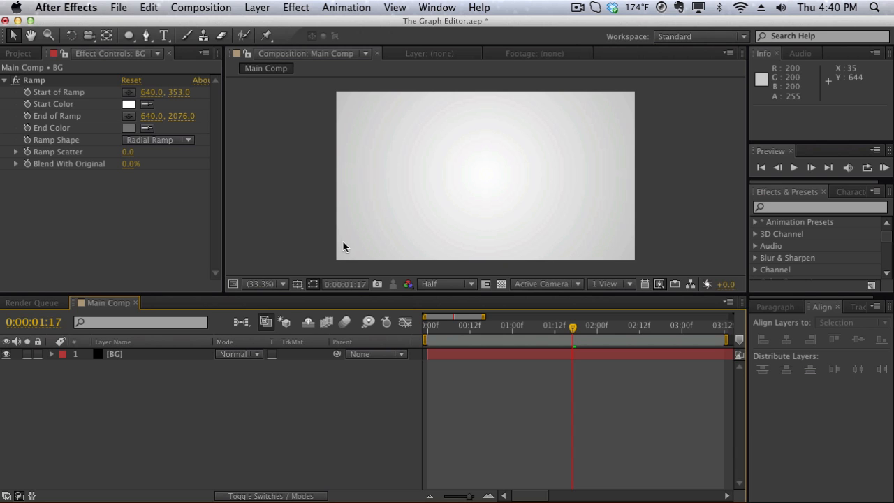
Create a black 1280 by 720 px solid layer named Bar.
left_click(257, 7)
mouse_move(305, 26)
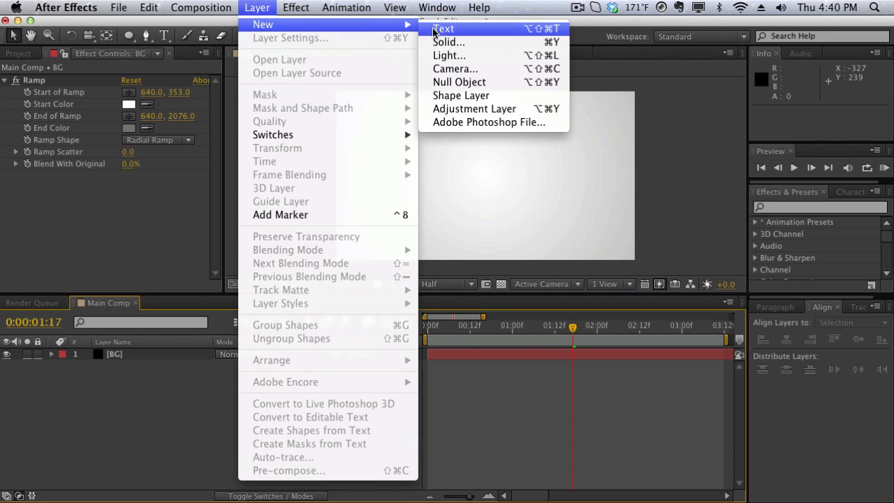
left_click(450, 41)
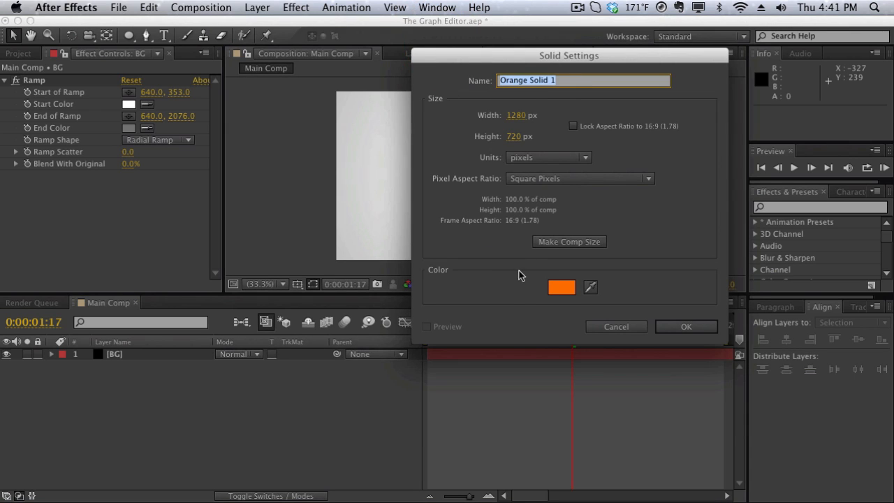
left_click(555, 292)
left_click_drag(379, 303, 1, 459)
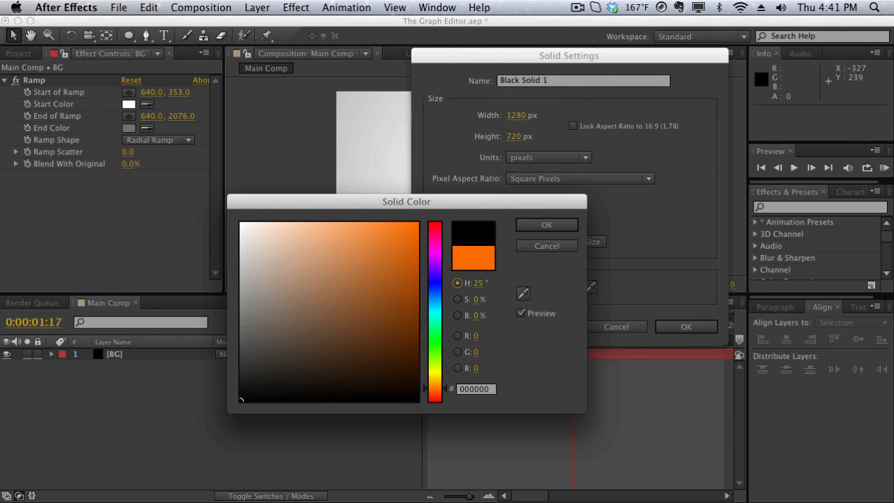
key("Return")
left_click(571, 83)
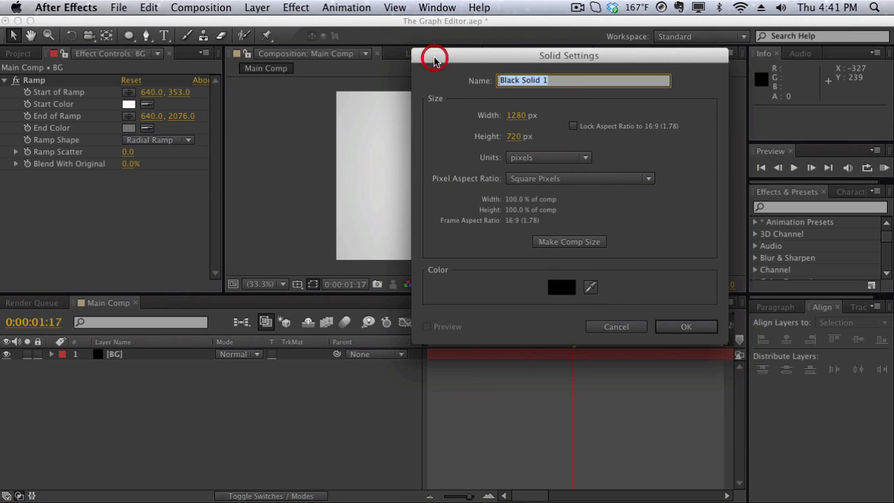
type("Bar")
key("Return")
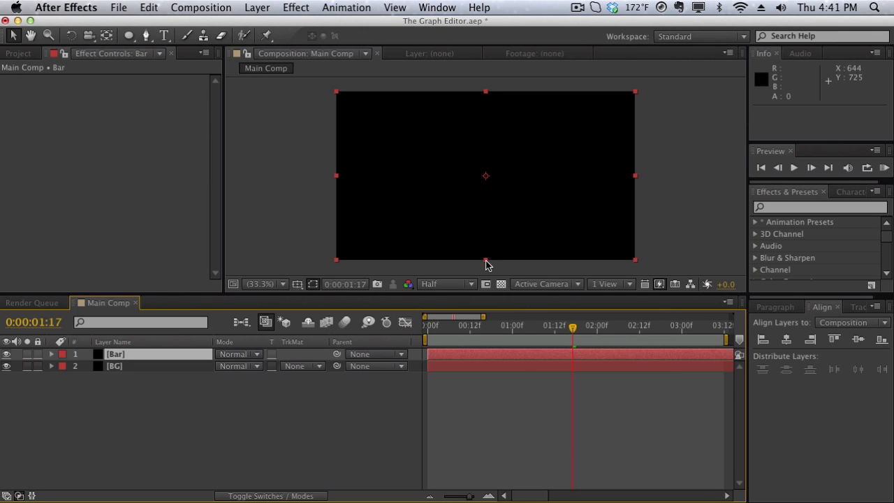
Squash the Bar solid vertically to about 18% scale and duplicate the layer.
left_click_drag(487, 263, 490, 194)
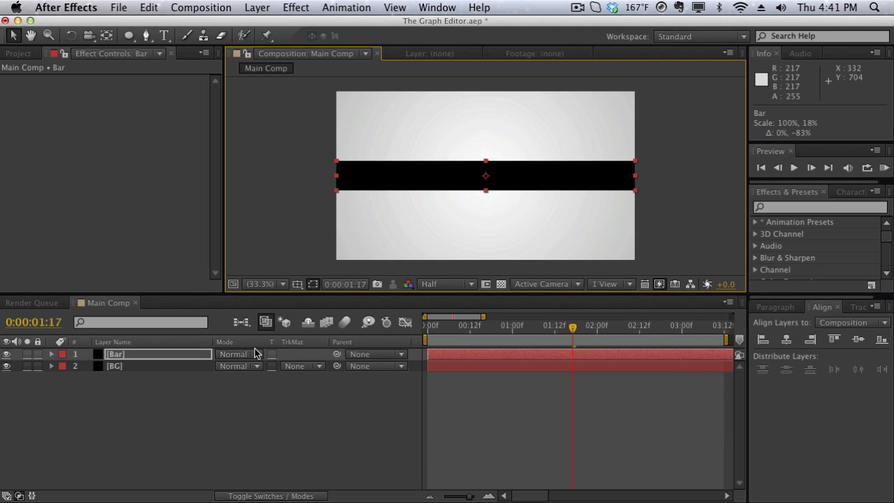
left_click(169, 355)
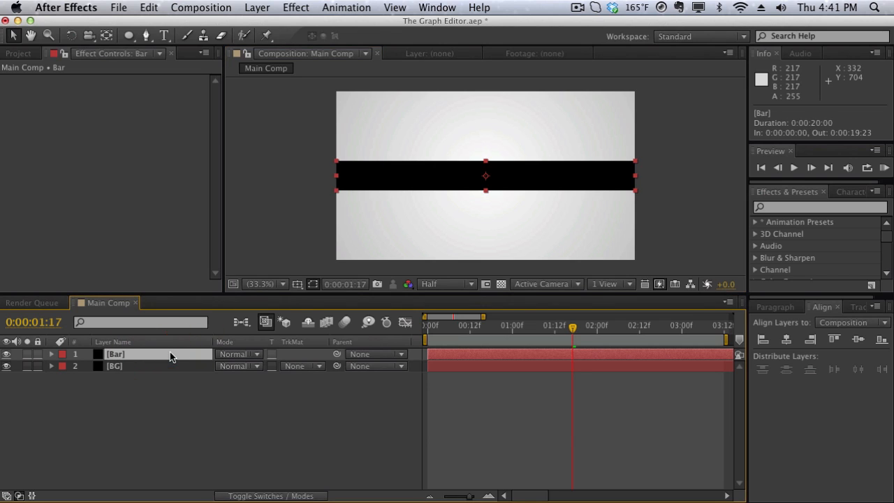
key("super+d")
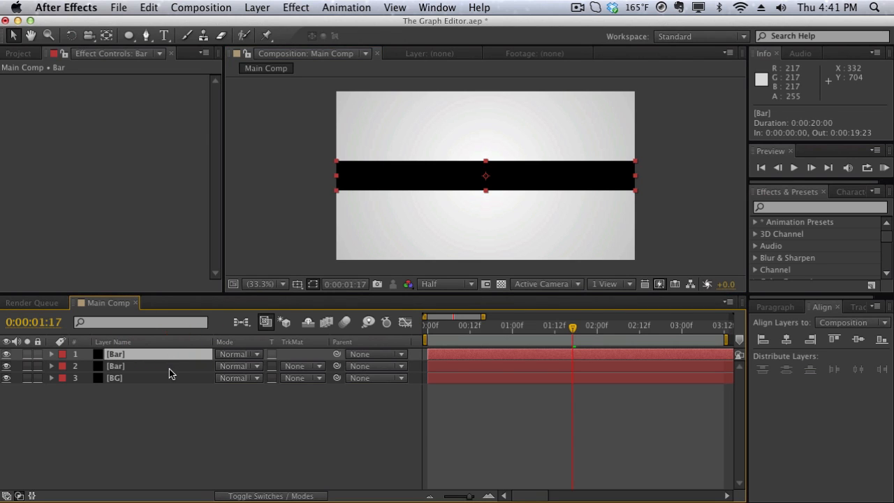
At 0:00:00:00, set the Position of both Bar layers to about -649, 246, just outside the frame.
left_click(169, 366, "shift")
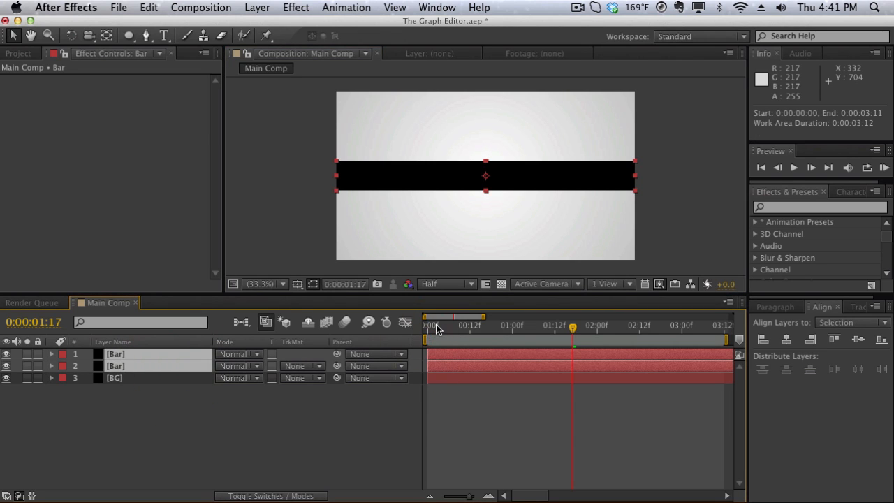
left_click_drag(434, 325, 419, 323)
key("p")
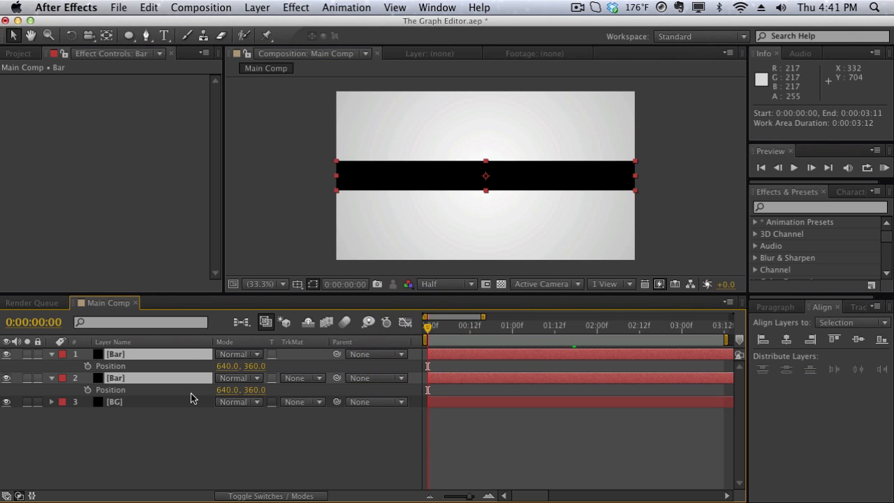
left_click_drag(225, 366, 7, 366)
left_click_drag(230, 362, 48, 364)
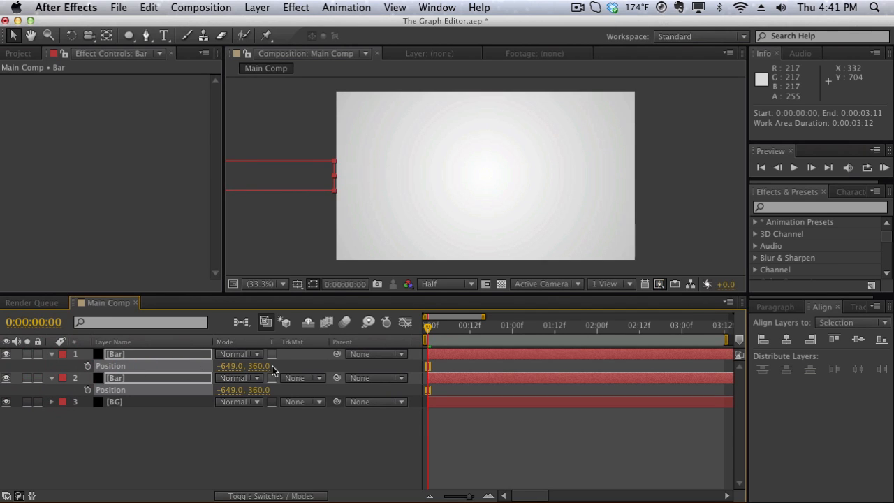
left_click_drag(259, 366, 185, 369)
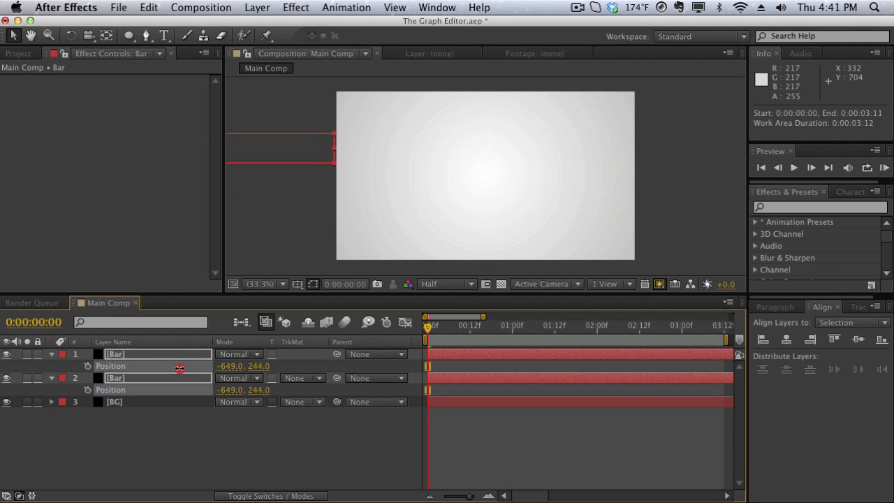
left_click(185, 434)
Lower the second Bar to Y position 443 and start Position keyframes on both bars at 0:00:00:00.
left_click(183, 377)
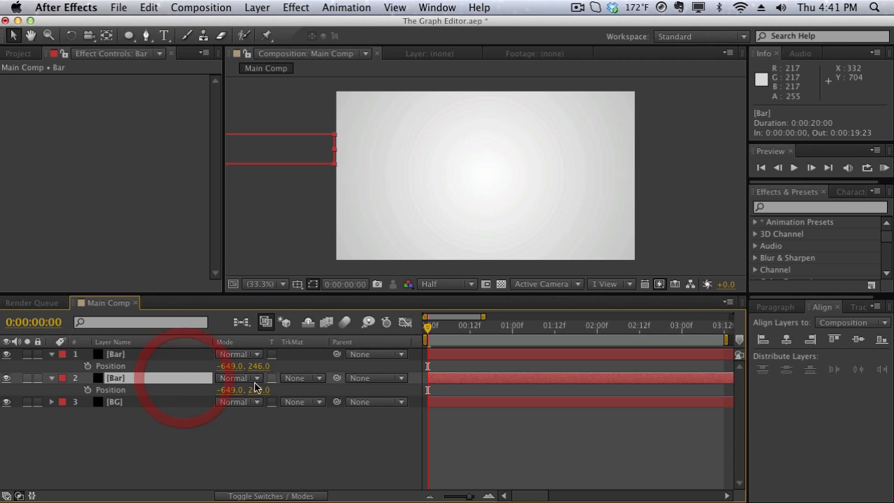
left_click_drag(259, 389, 405, 380)
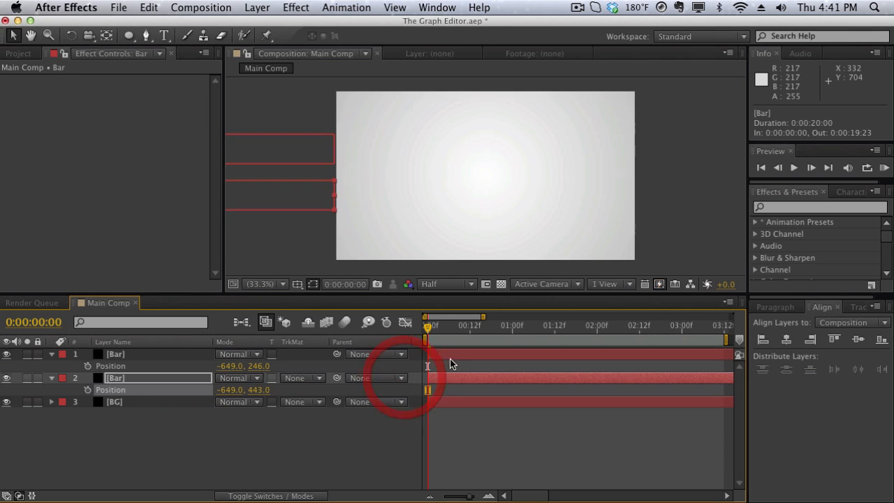
left_click(182, 354, "shift")
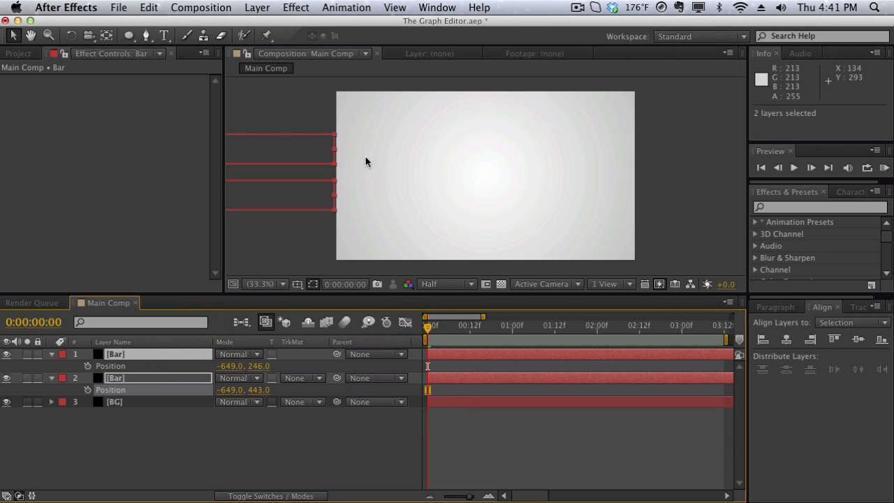
left_click(88, 366)
left_click(87, 390)
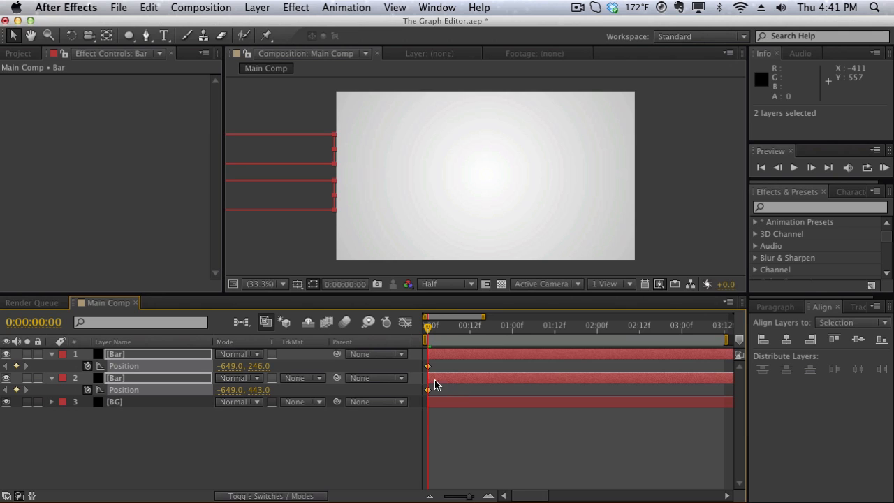
At 0:00:03:00, set the X position of both bars to 85 so they slide into the frame.
left_click_drag(496, 334, 708, 340)
left_click(492, 325)
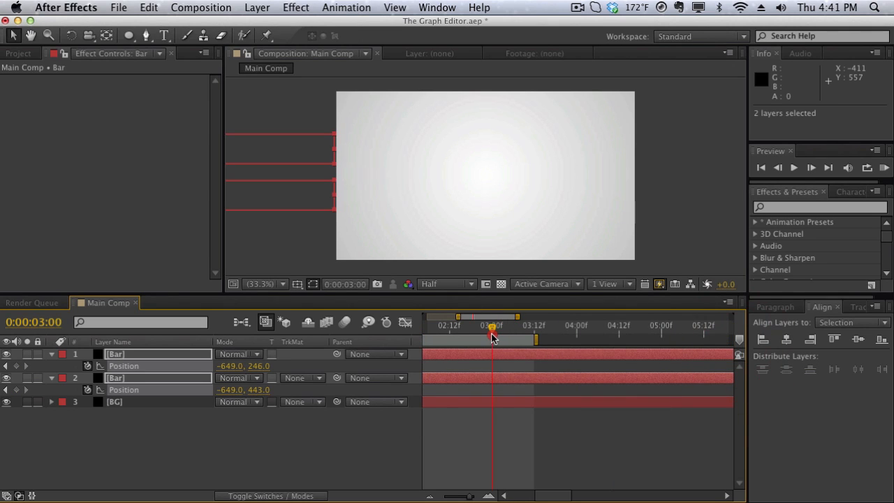
left_click_drag(232, 371, 129, 377)
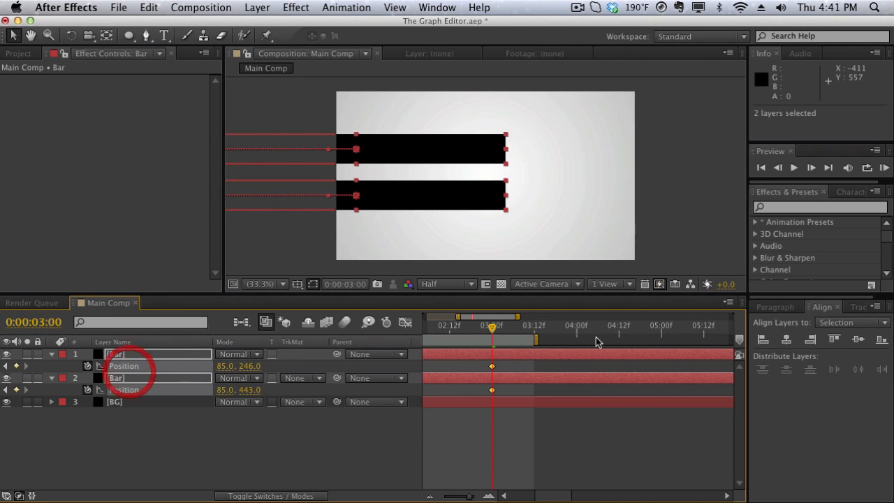
left_click(664, 195)
Scrub through the bars' slide-in with more of the timeline in view, and return to 0:00:03:00.
left_click_drag(479, 326, 618, 335)
left_click_drag(469, 496, 446, 496)
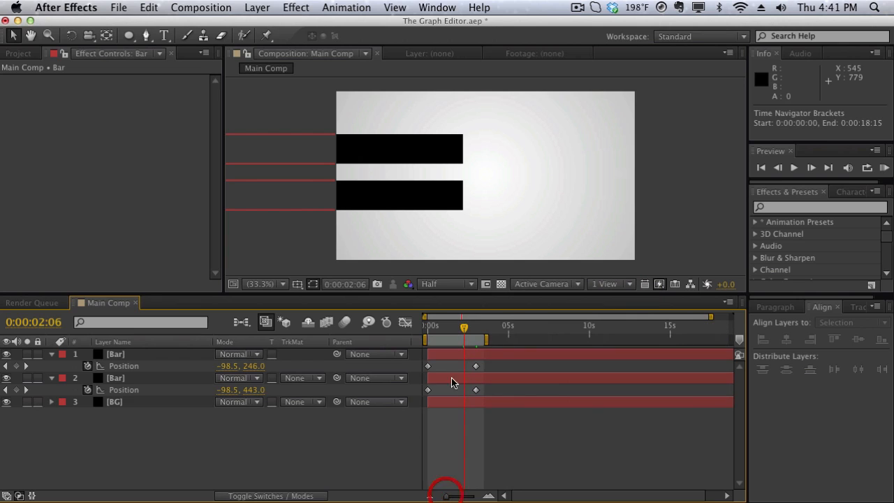
left_click_drag(465, 327, 475, 327)
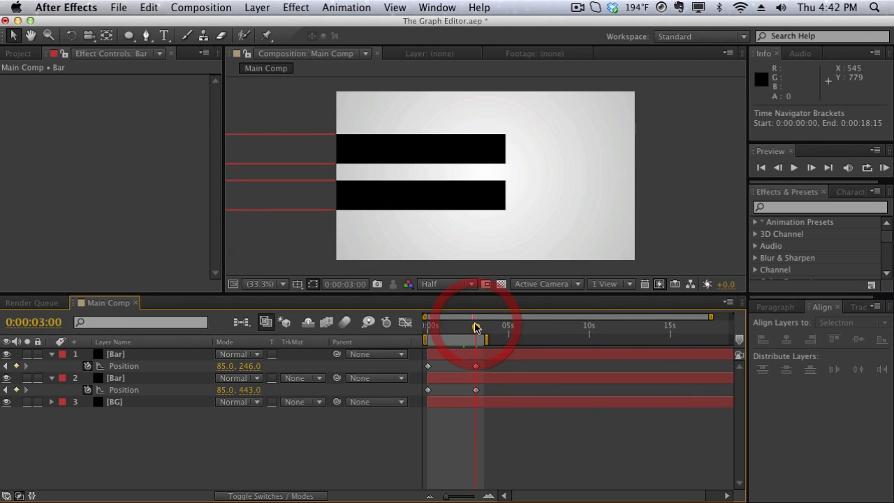
Add a text layer reading "AFTER EFFECTS" and set its font size to 74 px.
left_click(256, 7)
mouse_move(354, 26)
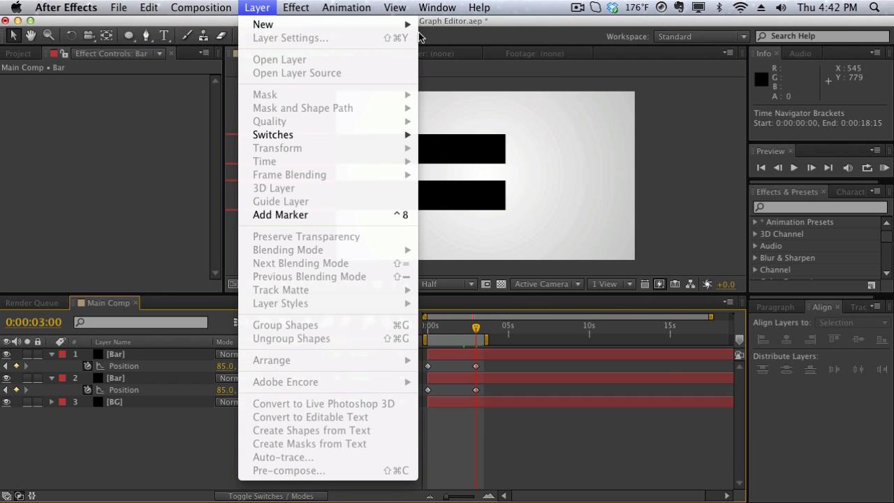
left_click(433, 29)
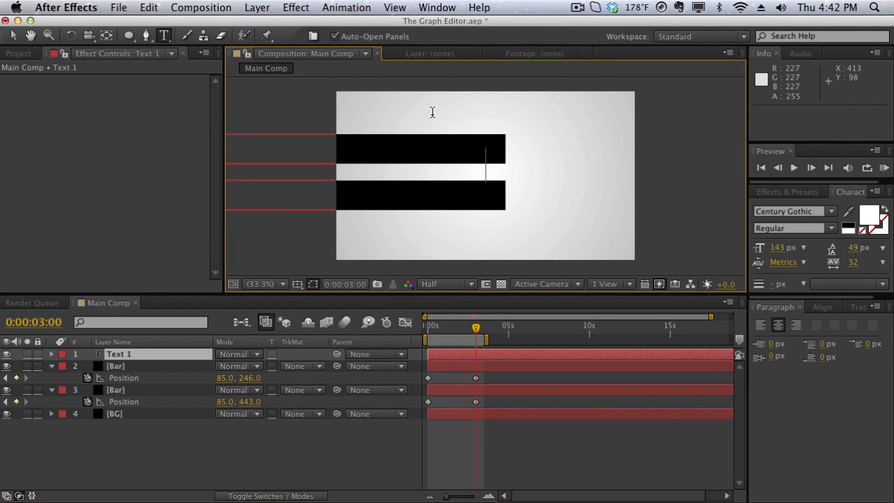
type("AFTER EFFECTS")
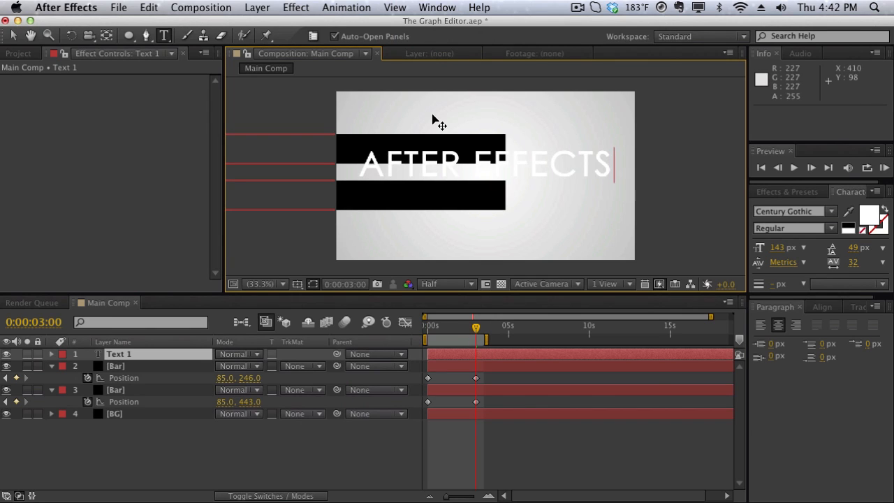
key("super+a")
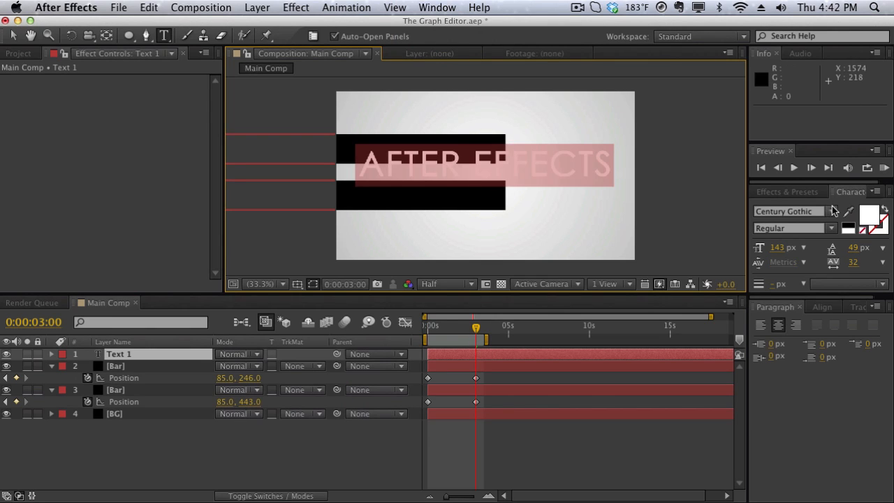
left_click_drag(777, 256, 726, 251)
left_click(214, 460)
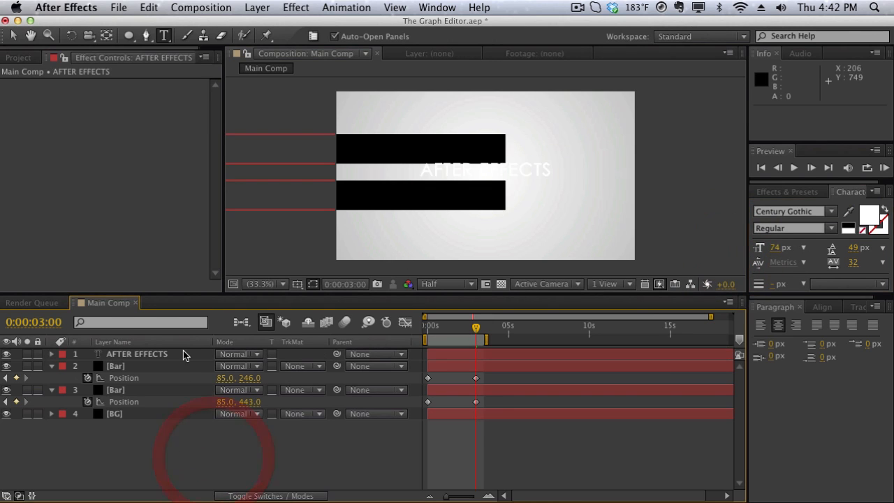
Place the AFTER EFFECTS text on the upper bar, at about position 364, 270.
left_click(183, 342)
key("v")
left_click_drag(476, 163, 410, 147)
key("Left")
key("Right")
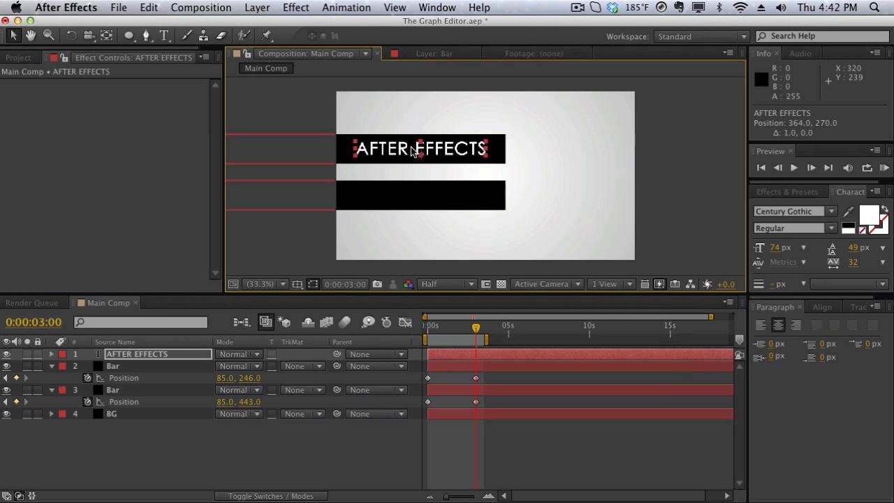
Duplicate the AFTER EFFECTS text layer and move the copy straight down onto the lower bar.
key("super+d")
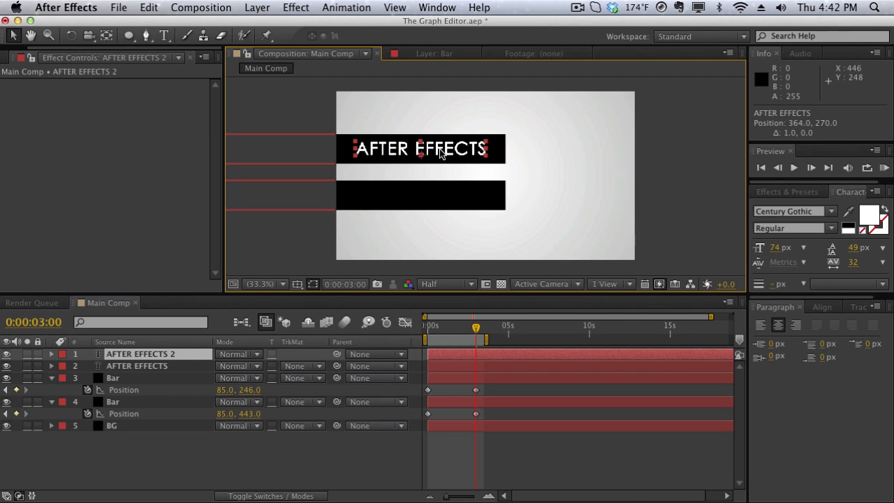
left_click(441, 161)
key("Down")
key("Down")
key("Down")
key("Down")
key("Down")
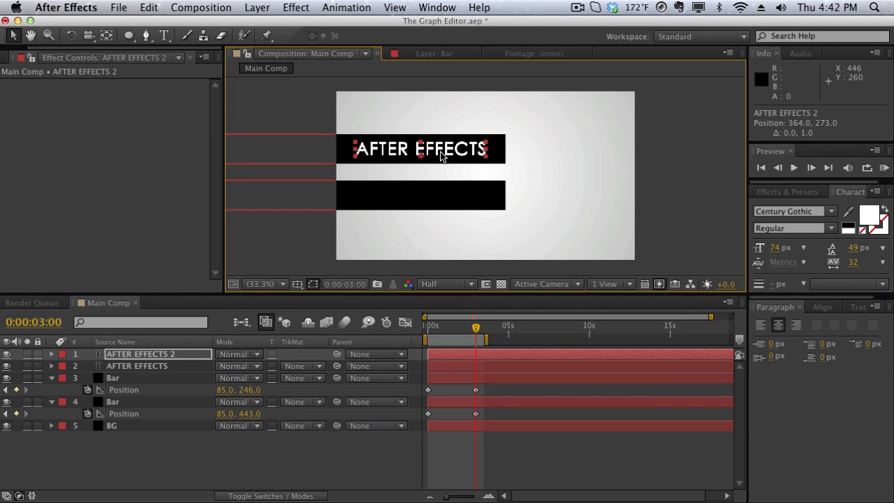
left_click_drag(440, 158, 442, 197)
left_click(673, 212)
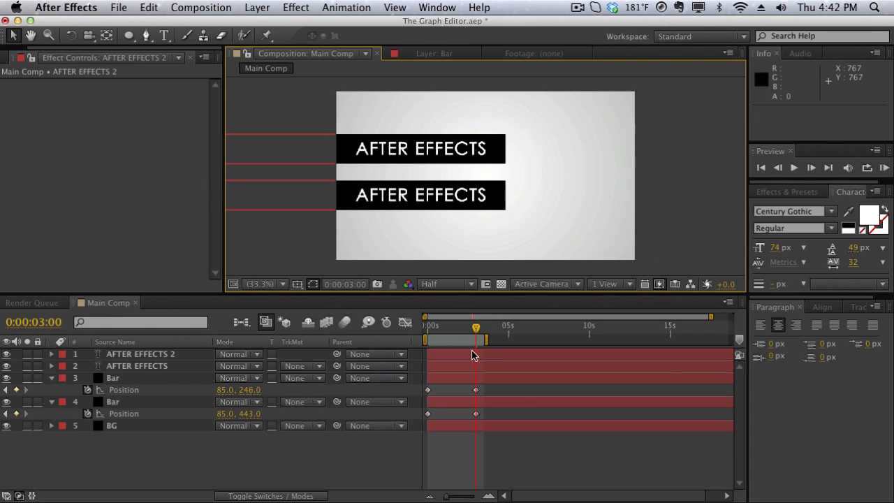
At 0:00:01:14, add opacity keyframes to both AFTER EFFECTS text layers and set their opacity to 0%.
mouse_move(468, 334)
left_mouse_down()
mouse_move(433, 335)
mouse_move(454, 335)
left_mouse_up()
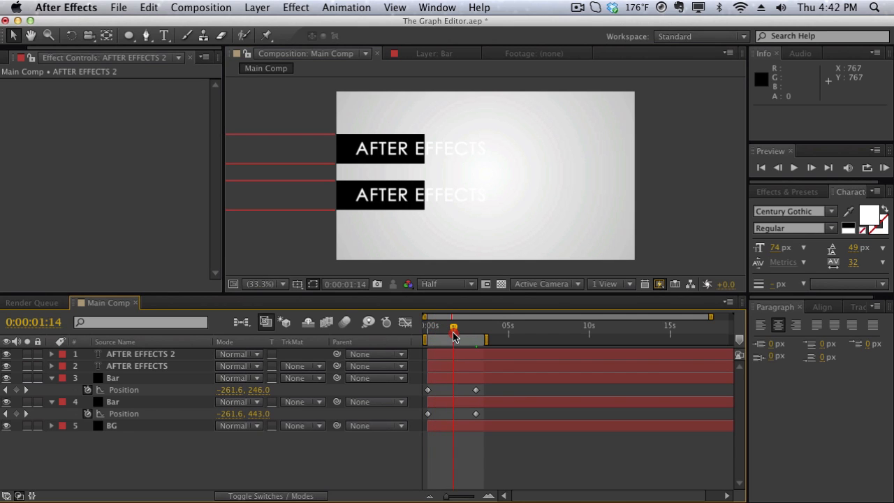
left_click(159, 364)
left_click(159, 354, "shift")
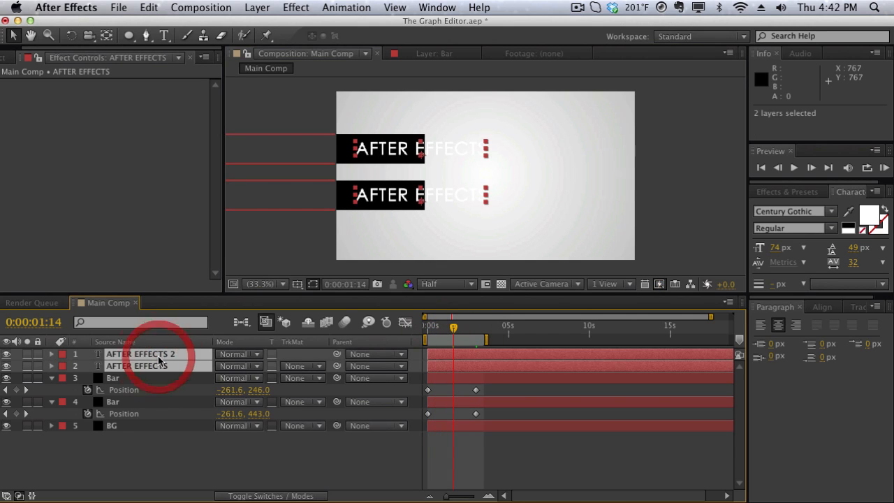
key("t")
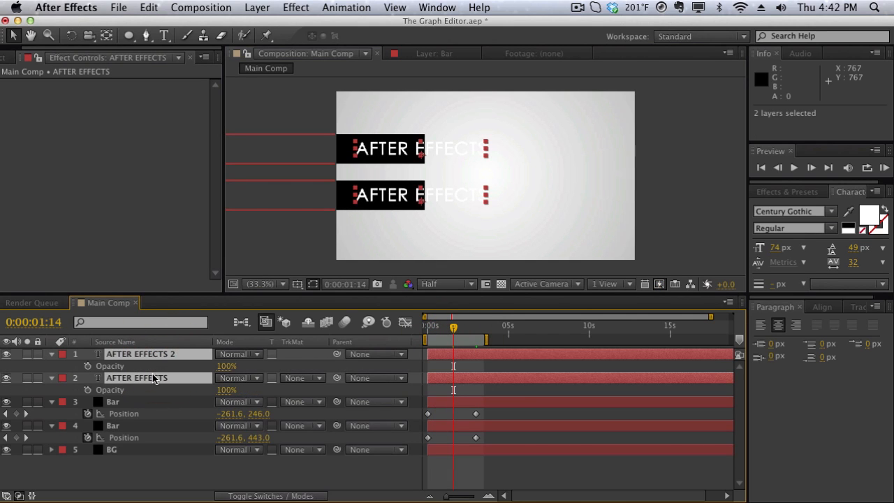
left_click(88, 365)
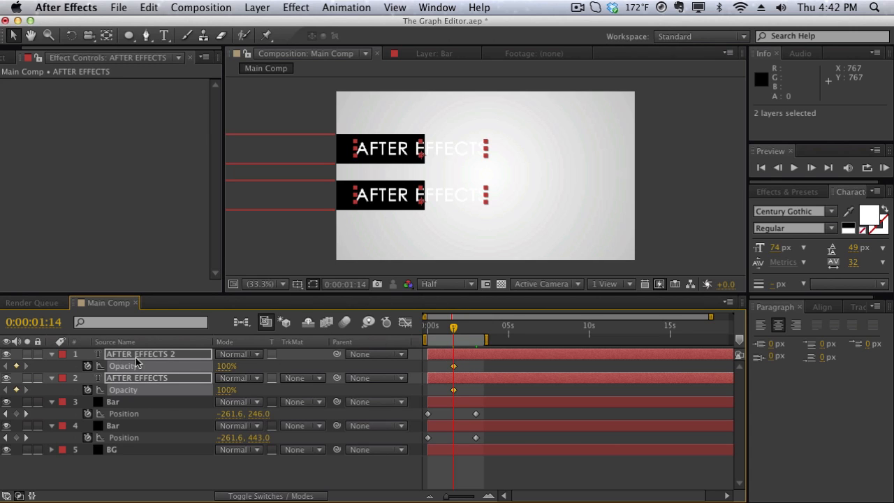
left_click_drag(226, 367, 147, 369)
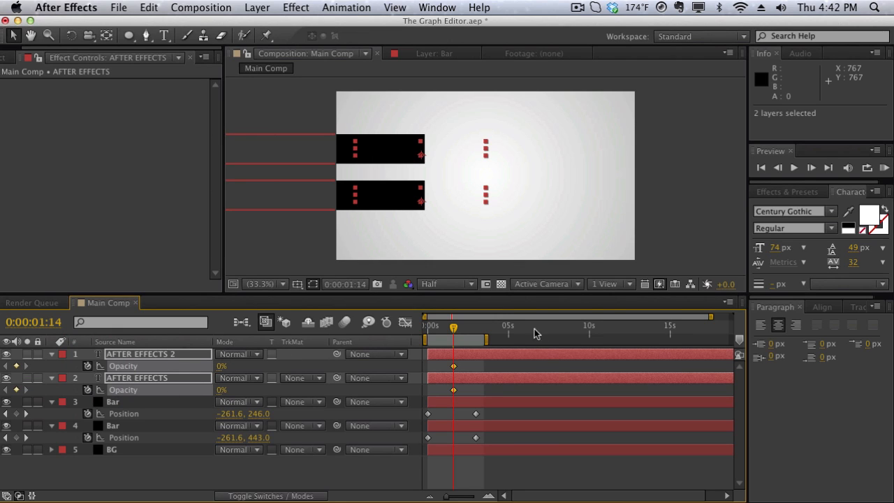
At 0:00:03:00, set both text layers' opacity to 100% and preview the fade-in with the sliding bars.
left_click_drag(474, 329, 477, 329)
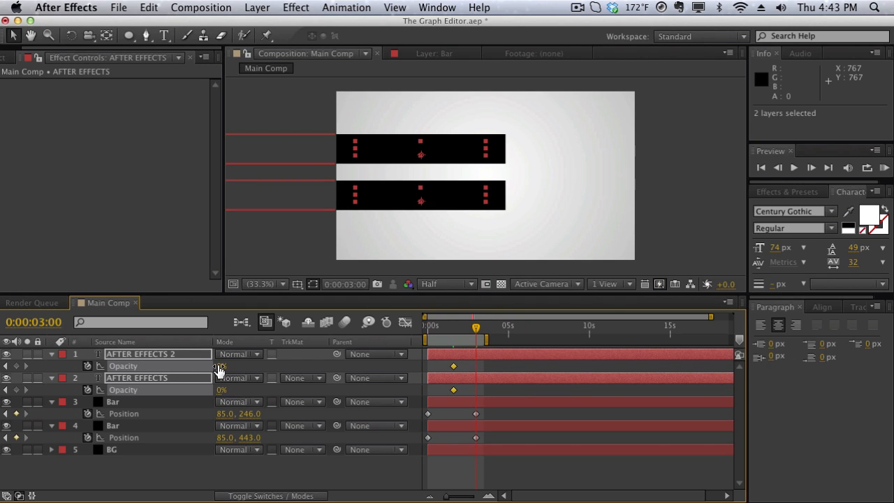
left_click_drag(220, 368, 339, 366)
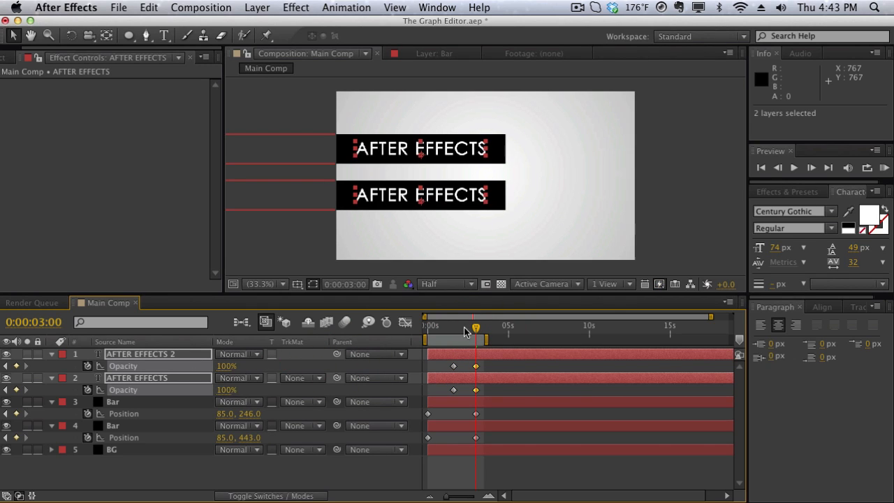
left_click(311, 254)
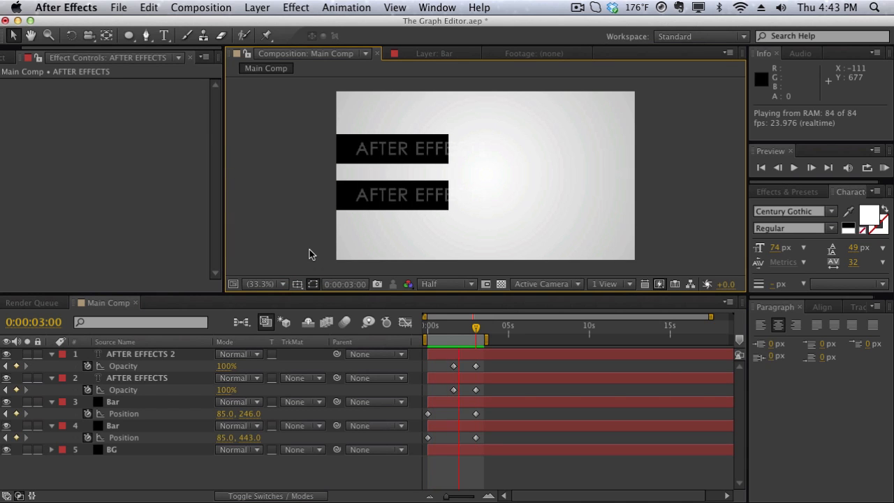
left_click(310, 236)
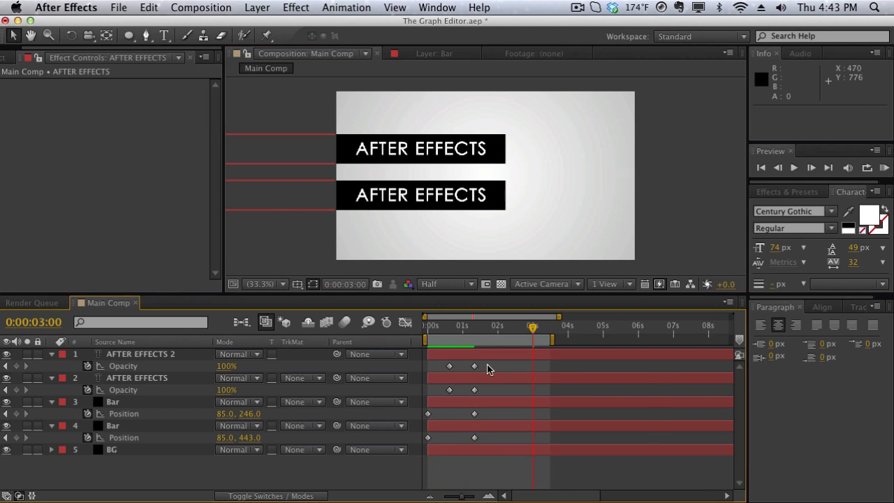
Speed up the animation by moving the text opacity keyframes and the bars' end position keyframes earlier, finishing at 0:00:00:17.
left_click_drag(483, 359, 444, 443)
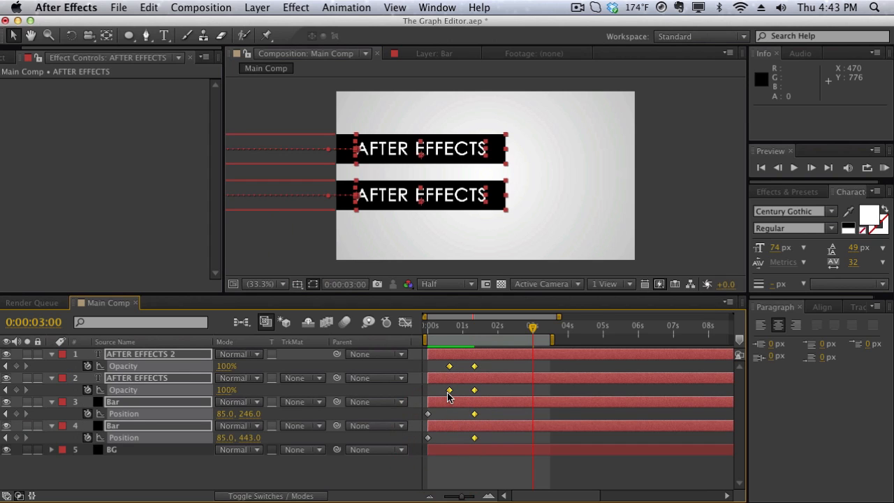
left_click_drag(447, 395, 458, 428)
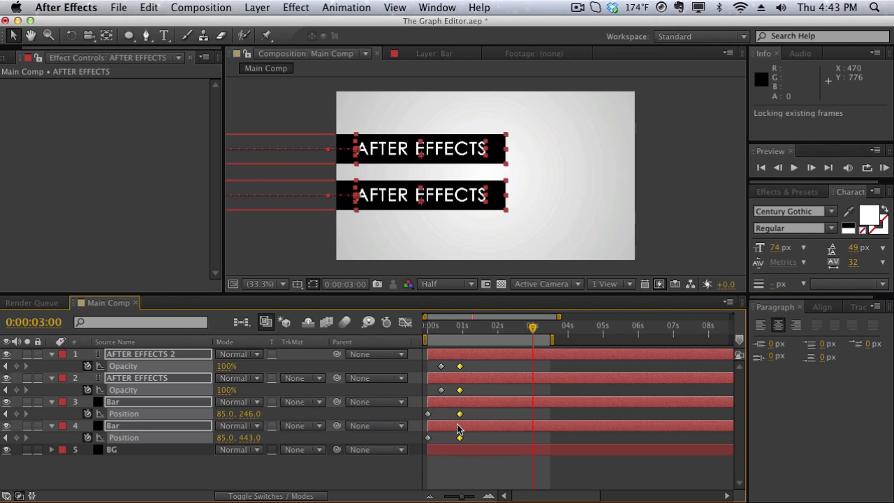
left_click(459, 260)
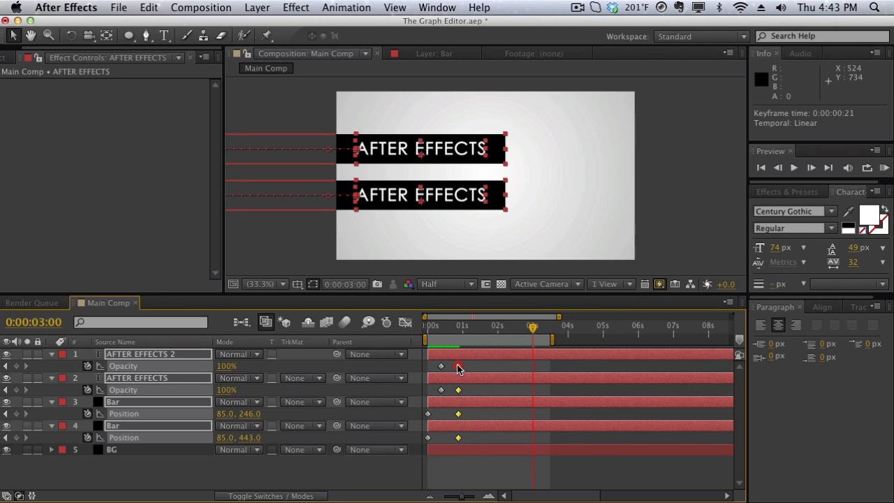
left_click_drag(459, 366, 438, 441)
left_click_drag(454, 437, 453, 443)
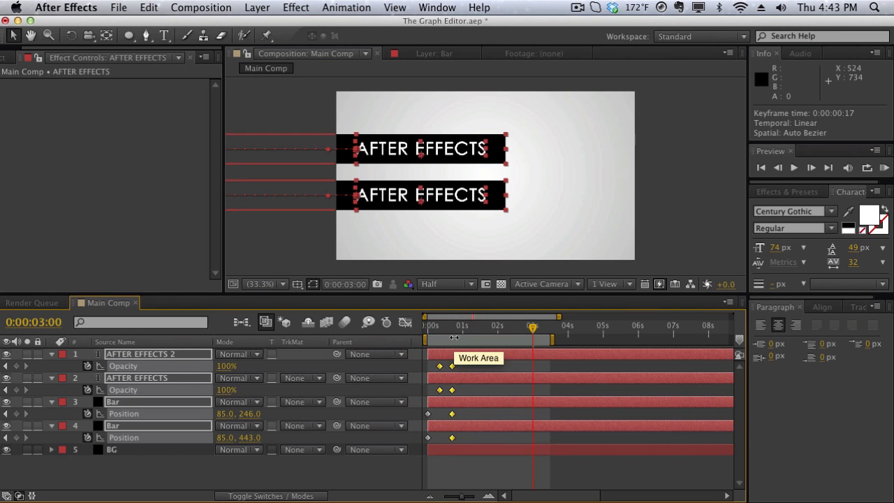
Go to 0:00:00:23, collapse the properties of the text and bar layers, and deselect them.
mouse_move(451, 327)
left_mouse_down()
mouse_move(433, 331)
mouse_move(461, 329)
left_mouse_up()
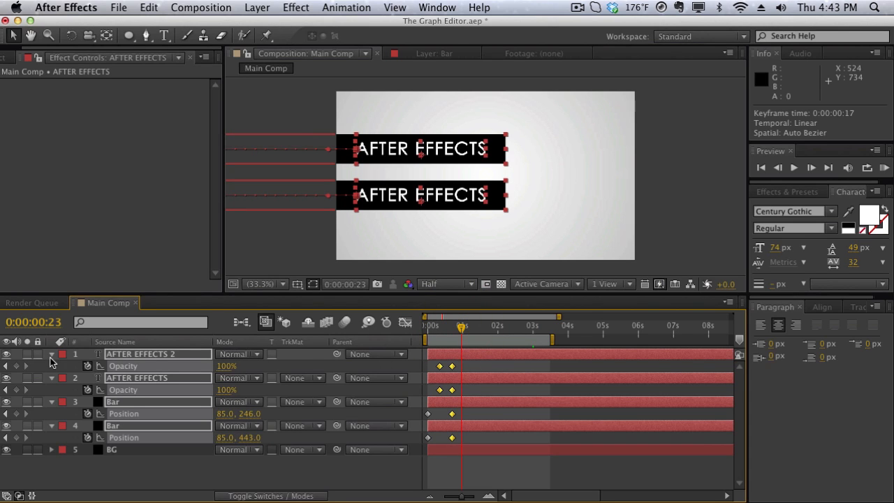
left_click(50, 355)
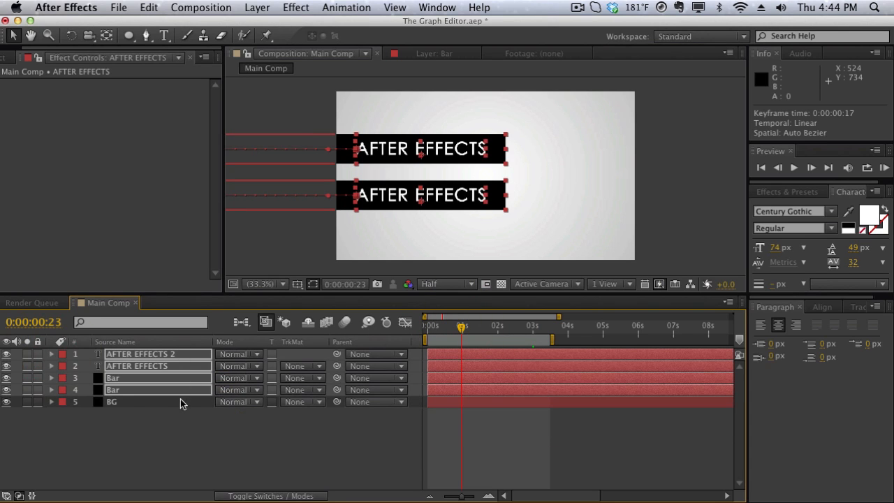
left_click(180, 419)
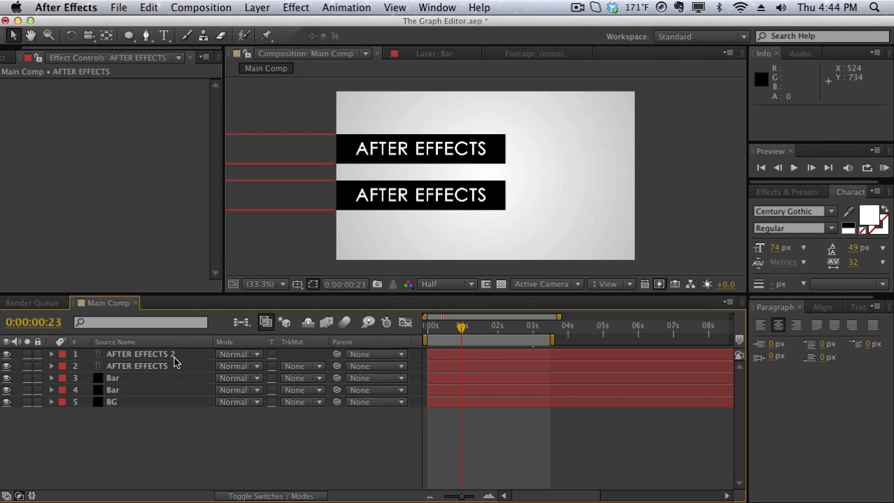
Rename the lower bar's layer as Bar Pimped Out.
left_click(171, 391)
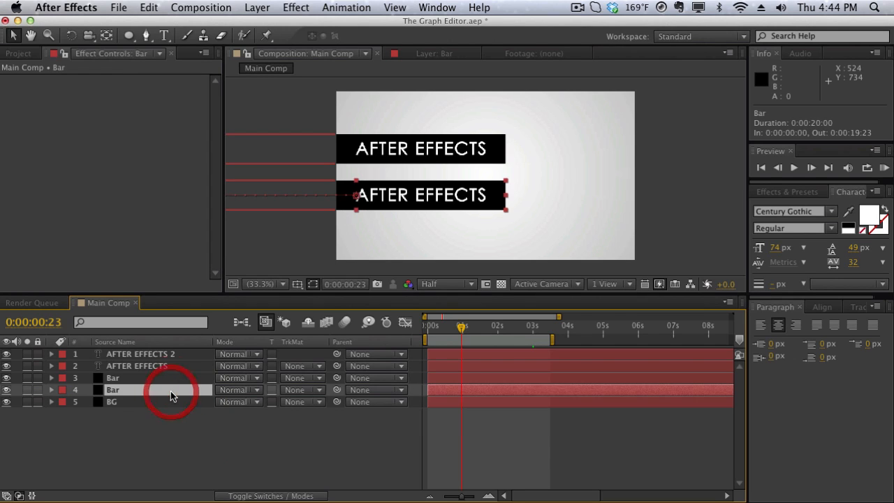
key("Return")
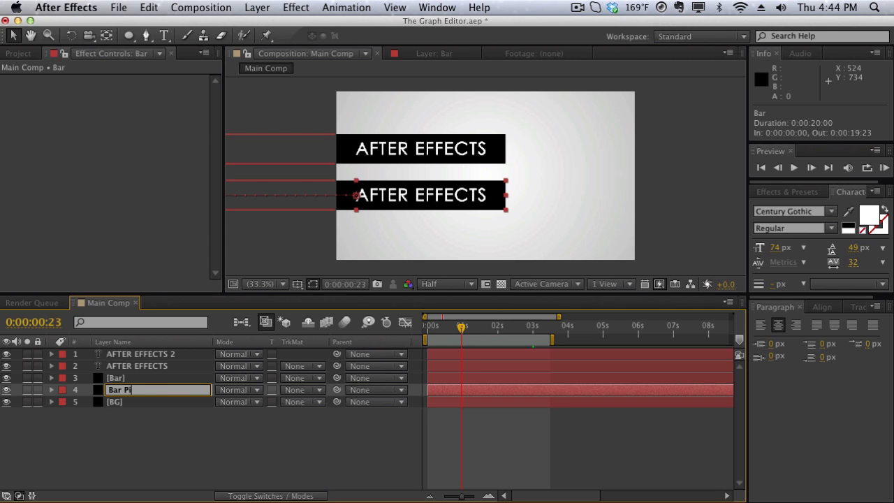
type("Bar Pimped Out")
left_click(160, 415)
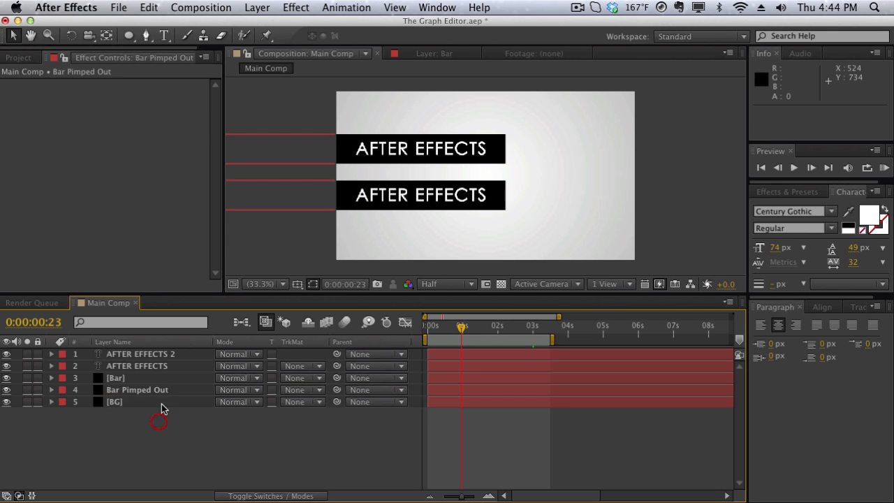
Rename the upper bar's layer as Bar Crappy.
left_click(158, 389)
left_click(166, 378)
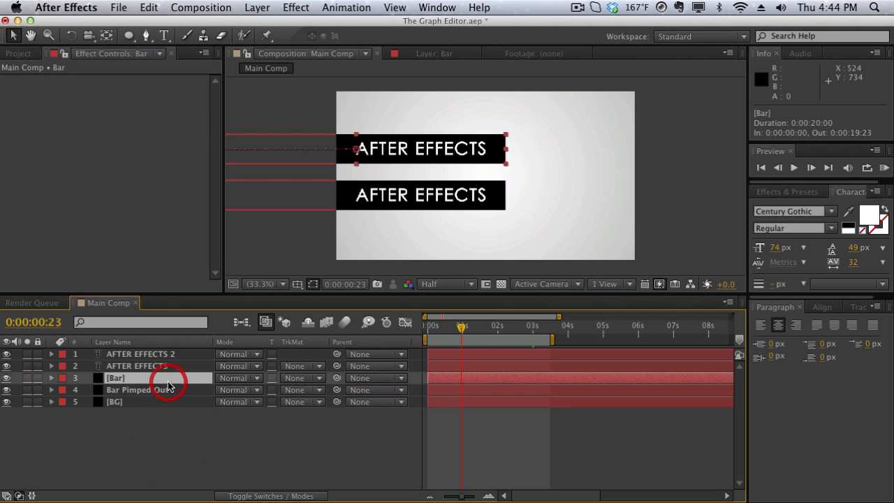
key("Return")
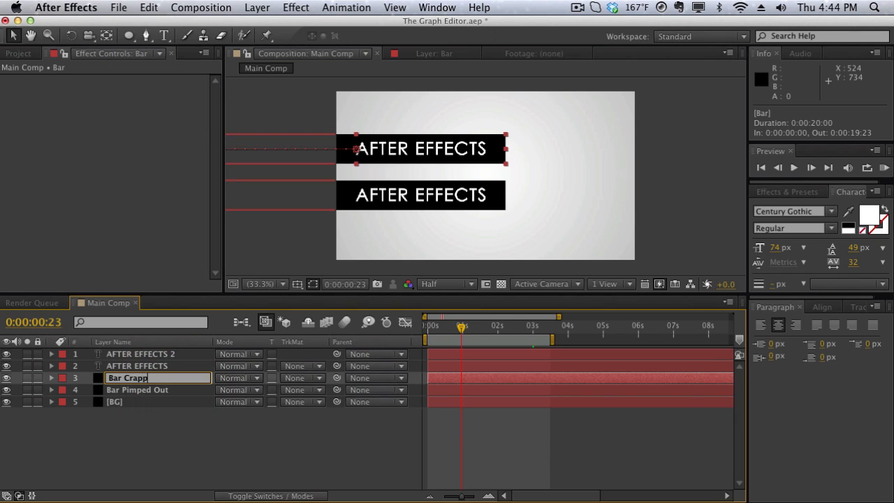
type("Bar Crappy")
left_click(210, 413)
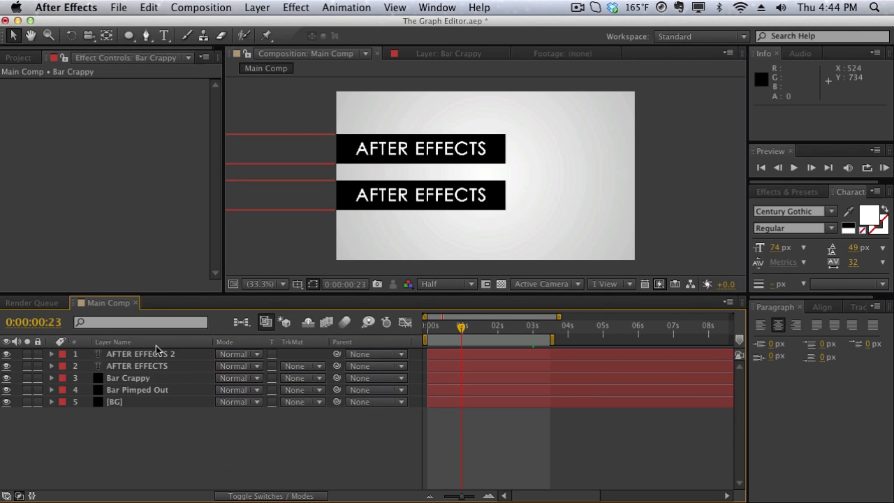
Hide the Bar Crappy layer and the AFTER EFFECTS text layer on the upper bar.
left_click(143, 377)
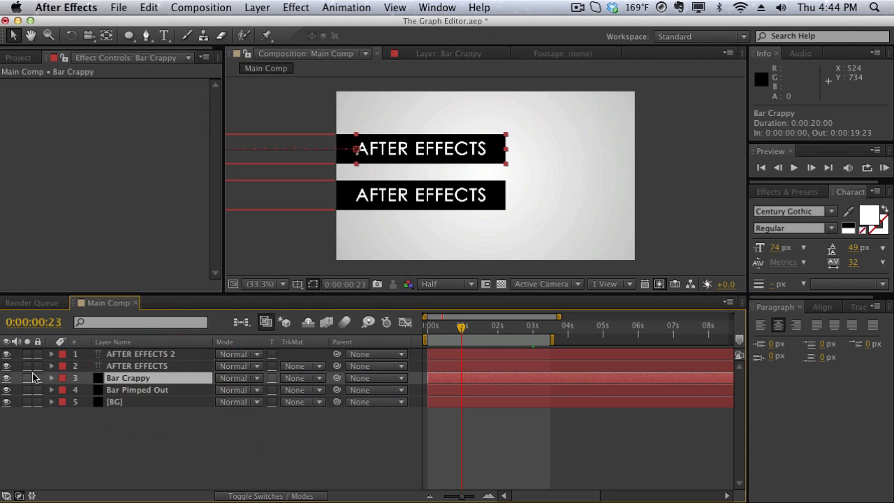
left_click(7, 378)
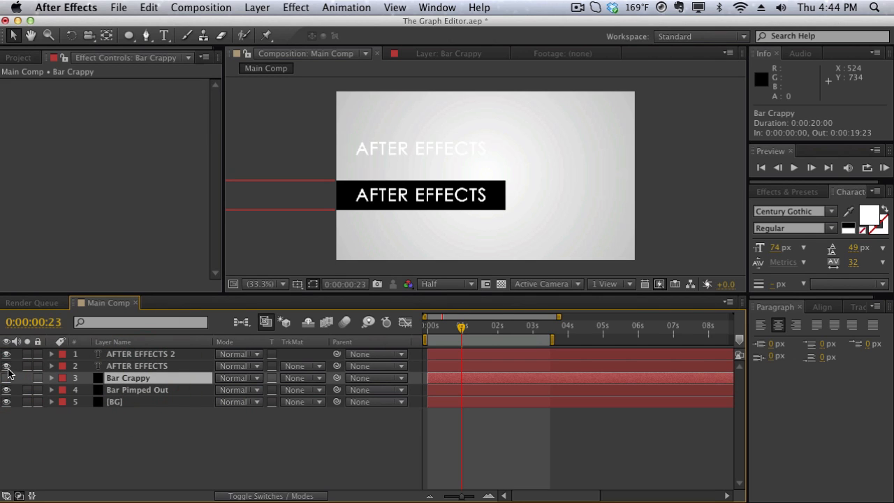
left_click(7, 365)
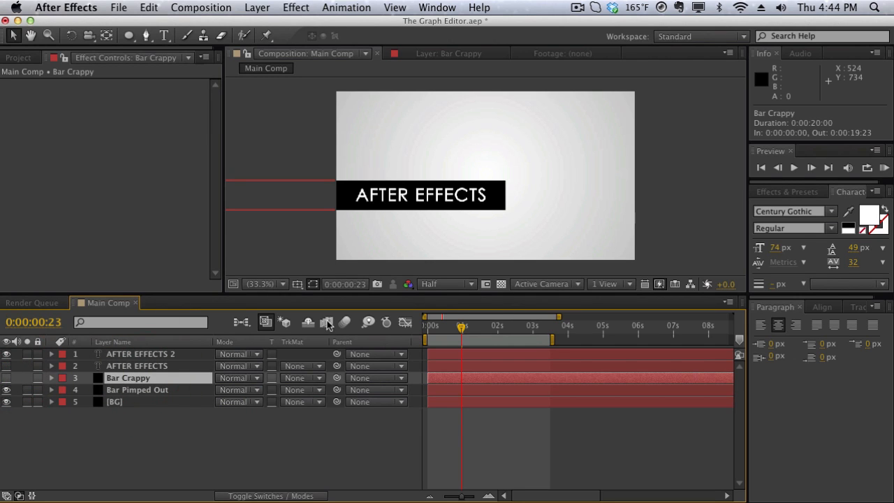
Show the Position property of Bar Pimped Out, select its keyframes, and scrub through the slide-in to 0:00:00:16.
left_click(164, 389)
key("p")
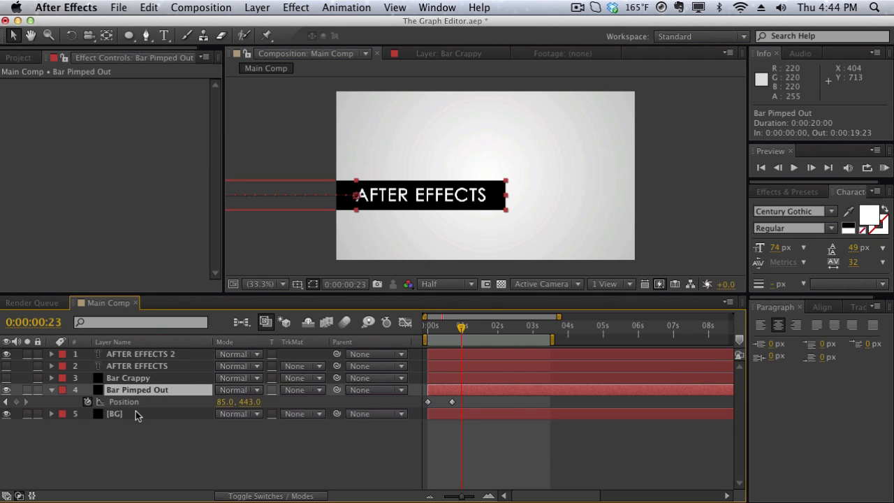
left_click(137, 402)
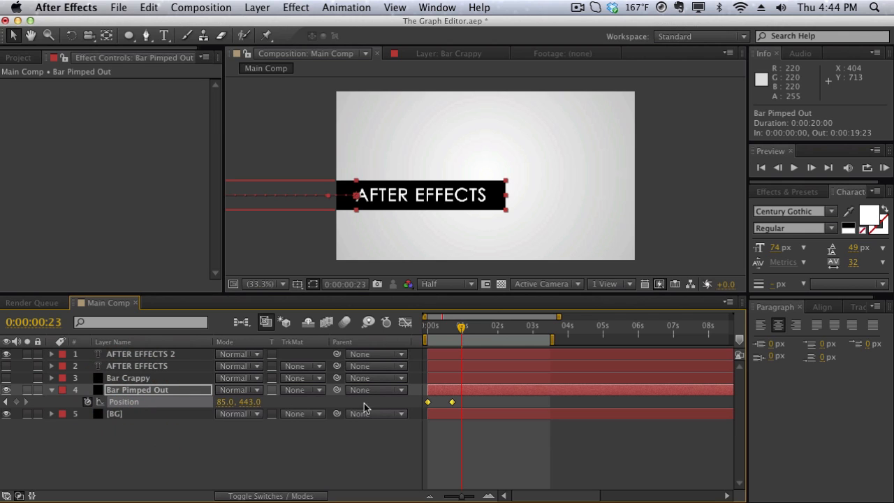
left_click_drag(429, 334, 450, 333)
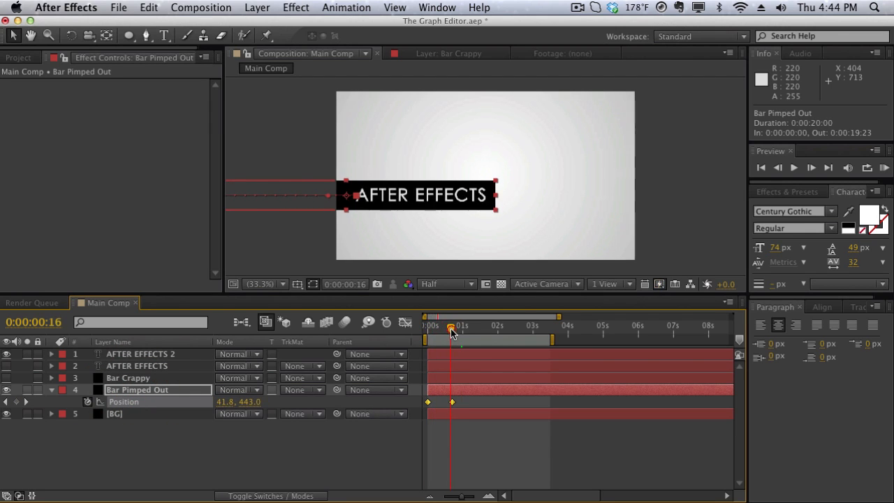
right_click(452, 401)
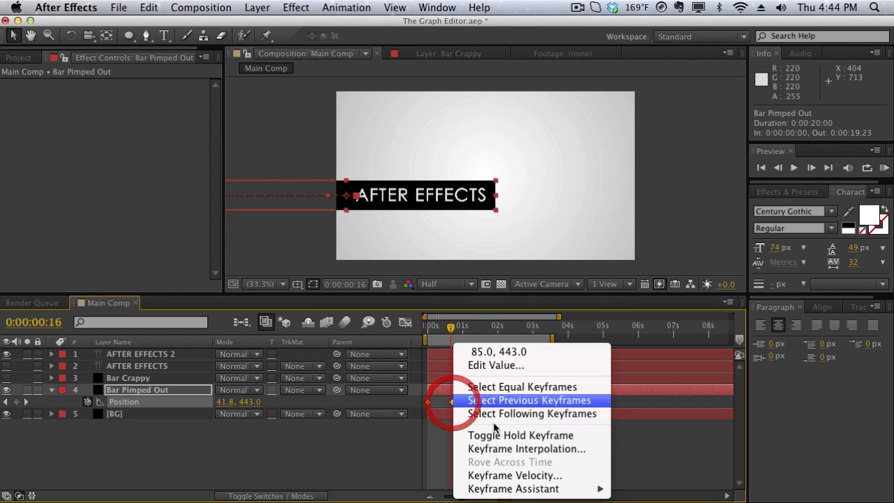
mouse_move(530, 493)
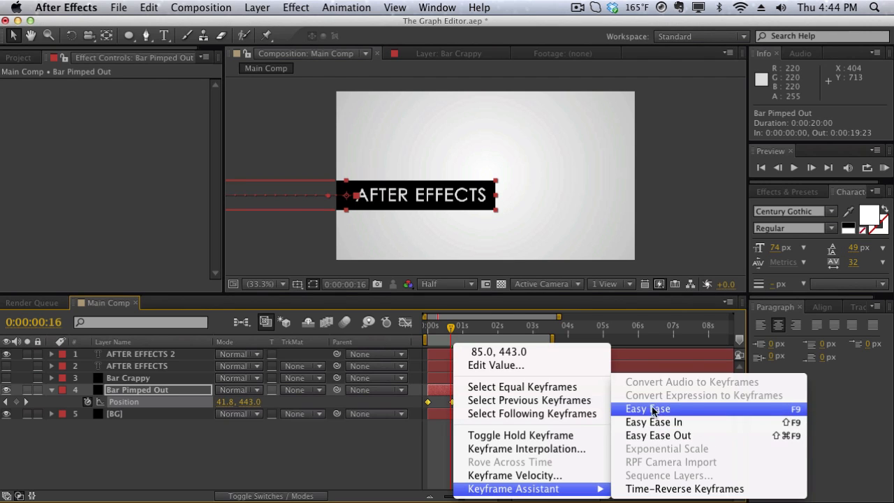
left_click(407, 328)
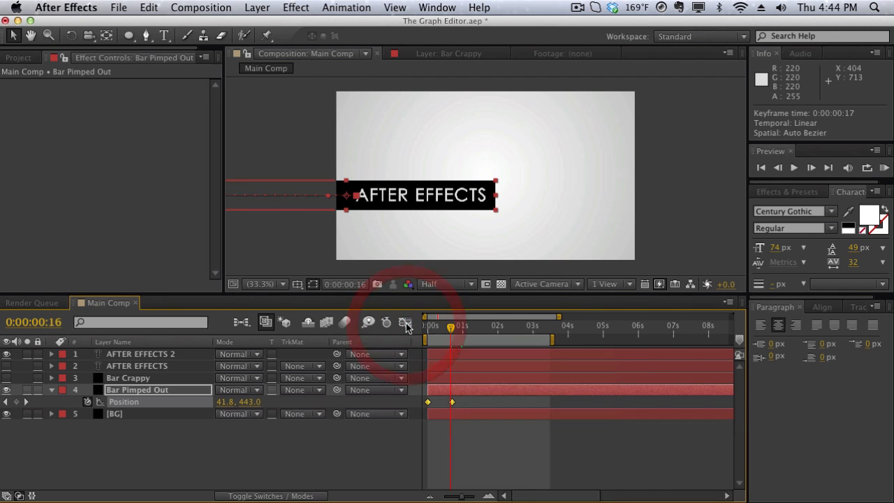
Open the Graph Editor for Bar Pimped Out's Position, go to 0:00:01:21, and select both keyframes on the speed graph.
left_click(405, 323)
left_click(471, 389)
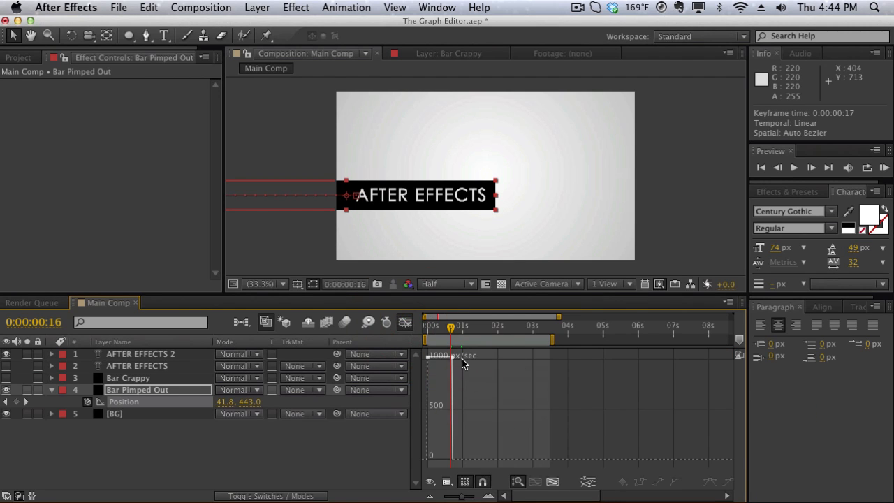
left_click(463, 359)
left_click_drag(450, 327, 494, 334)
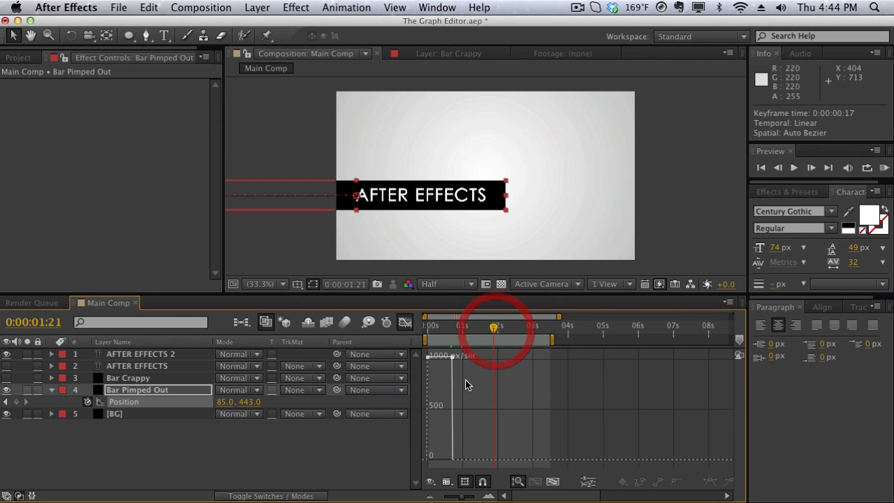
left_click_drag(464, 382, 432, 422)
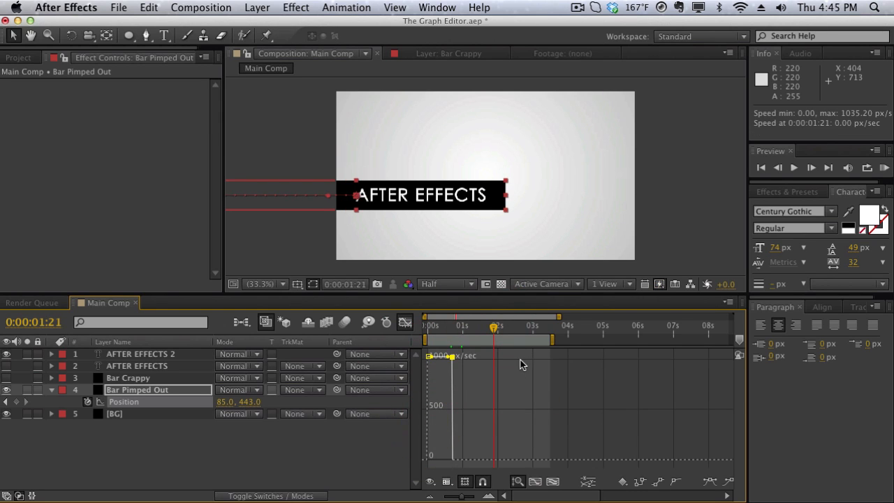
left_click(470, 356)
left_click_drag(454, 361, 424, 361)
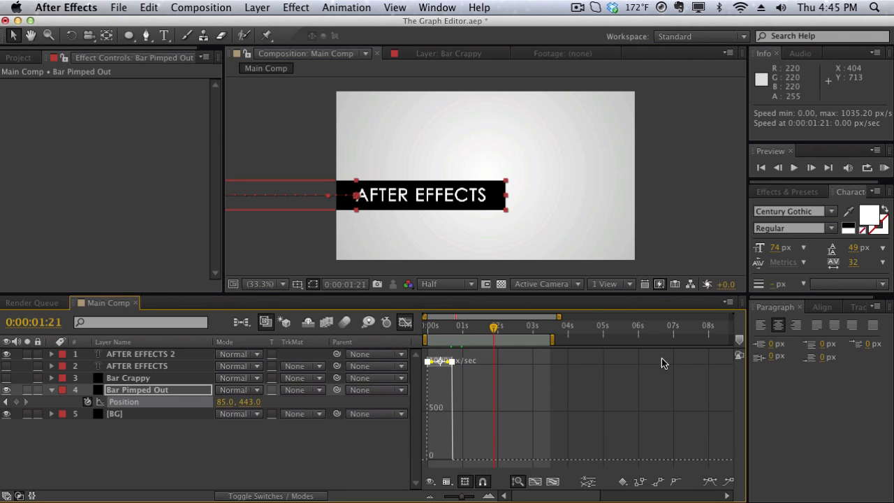
Apply Easy Ease to both Position keyframes of Bar Pimped Out and preview the slide-in.
left_click(710, 481)
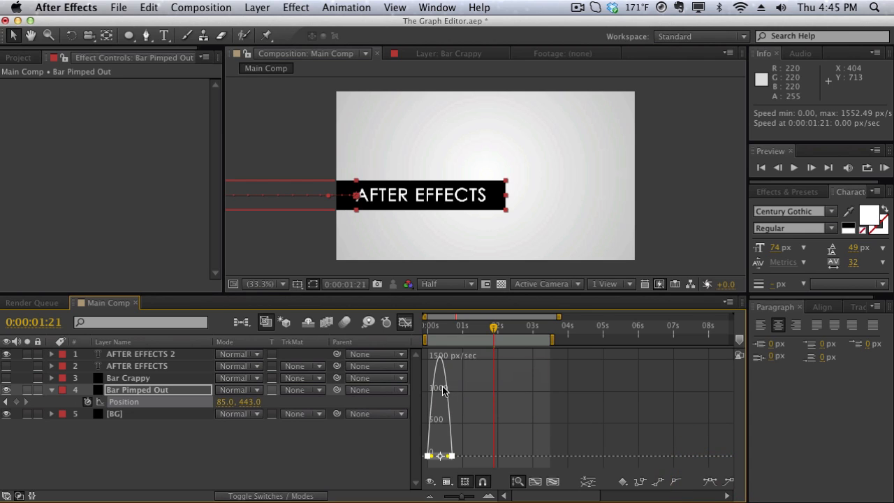
left_click(468, 383)
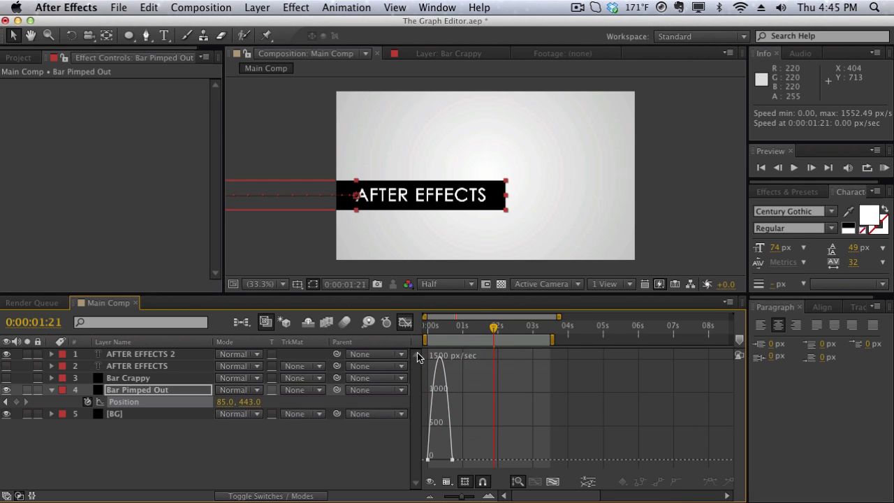
key("KP_0")
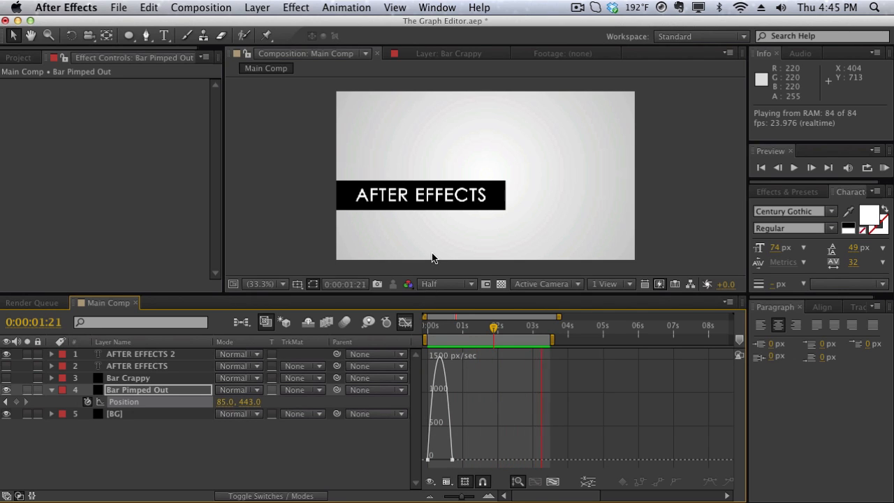
left_click(465, 389)
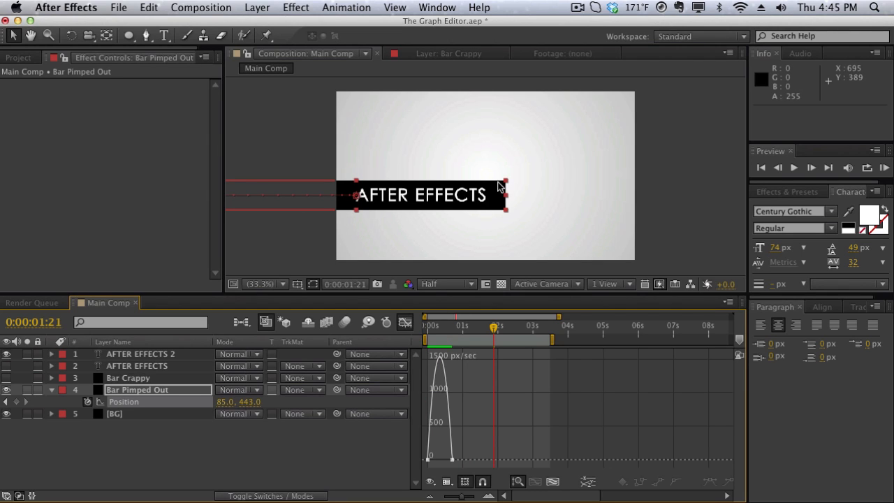
Reshape Bar Pimped Out's speed curve to peak near the start at about 3246 px/sec, and preview the motion.
left_click_drag(461, 496, 479, 497)
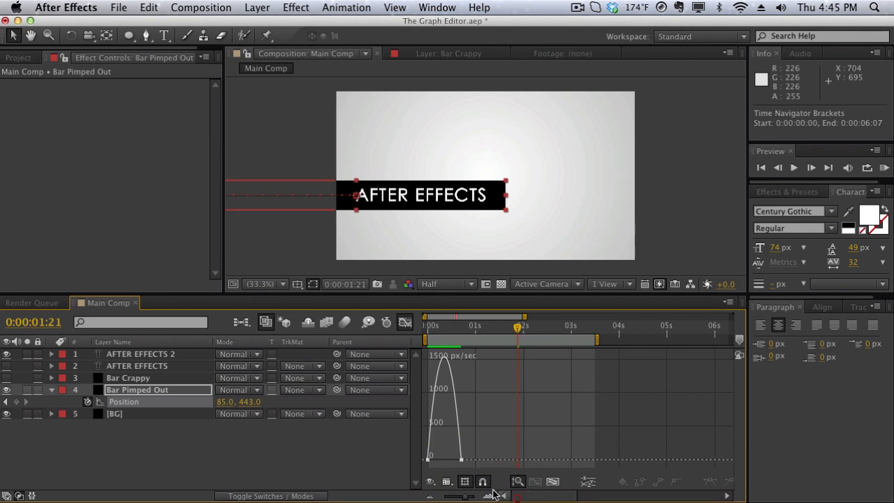
left_click(428, 462)
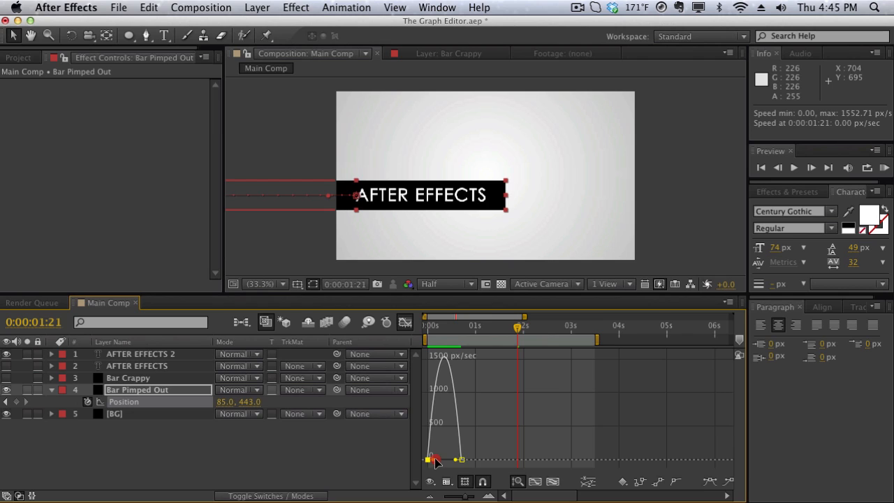
mouse_move(434, 461)
left_mouse_down()
mouse_move(439, 451)
mouse_move(431, 460)
mouse_move(444, 462)
left_mouse_up()
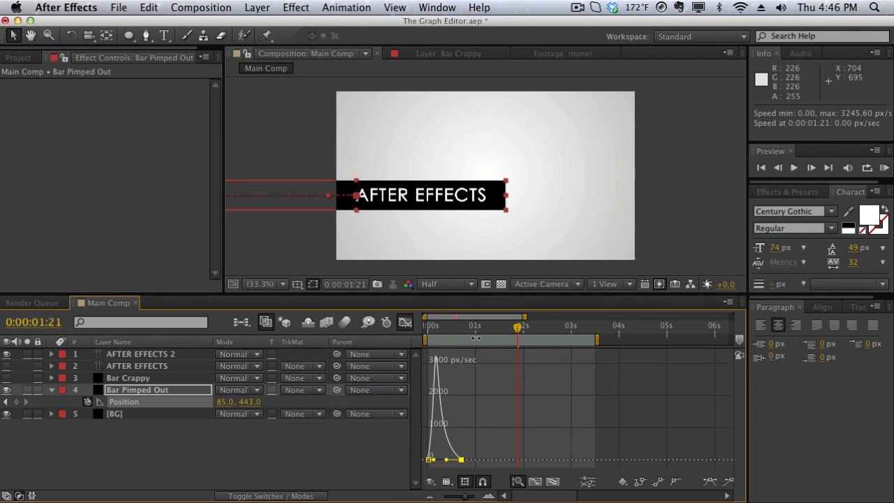
left_click_drag(461, 333, 427, 326)
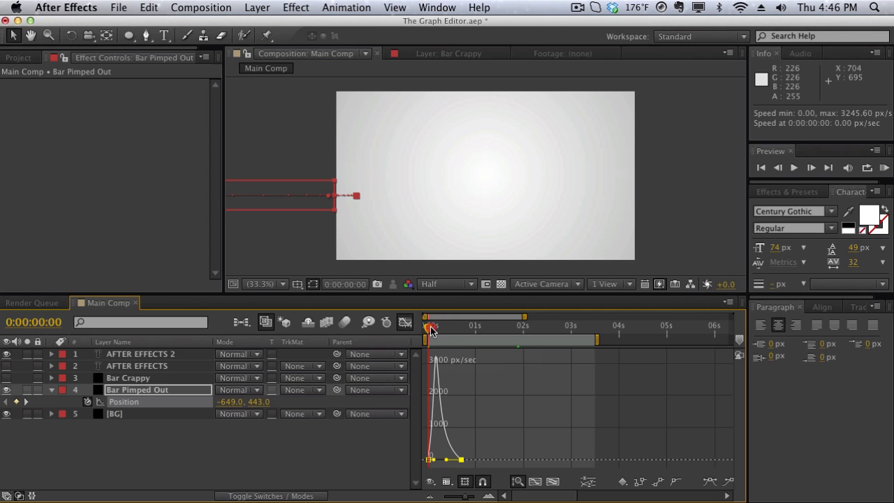
left_click_drag(431, 330, 435, 326)
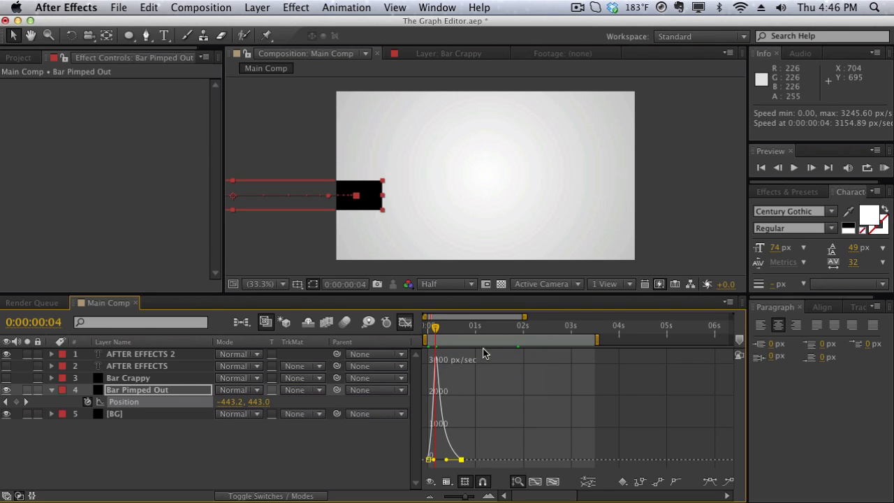
key("KP_0")
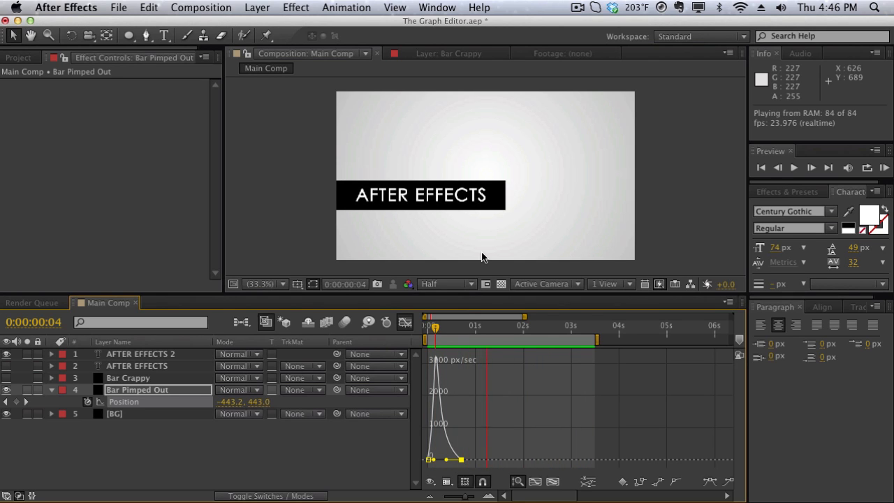
Extend the last keyframe's influence until the speed curve peaks at about 4272 px/sec, and preview the slower settling.
mouse_move(440, 327)
left_mouse_down()
mouse_move(428, 338)
mouse_move(446, 328)
left_mouse_up()
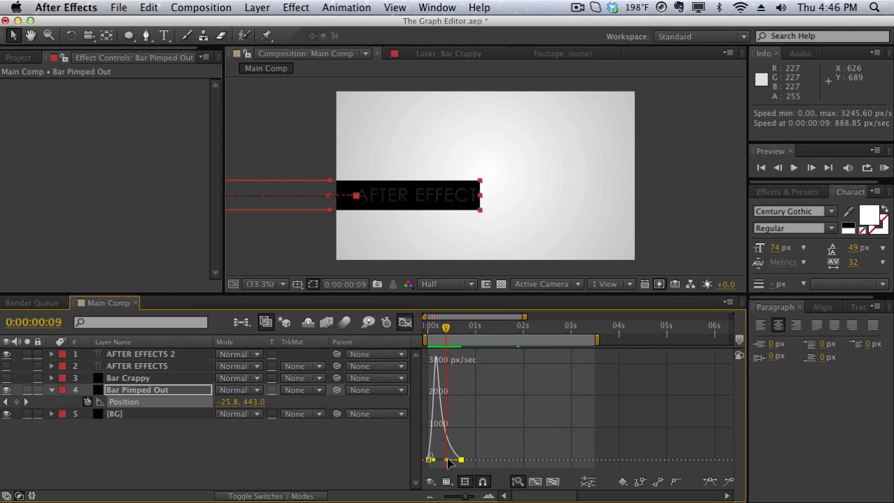
left_click_drag(446, 460, 432, 458)
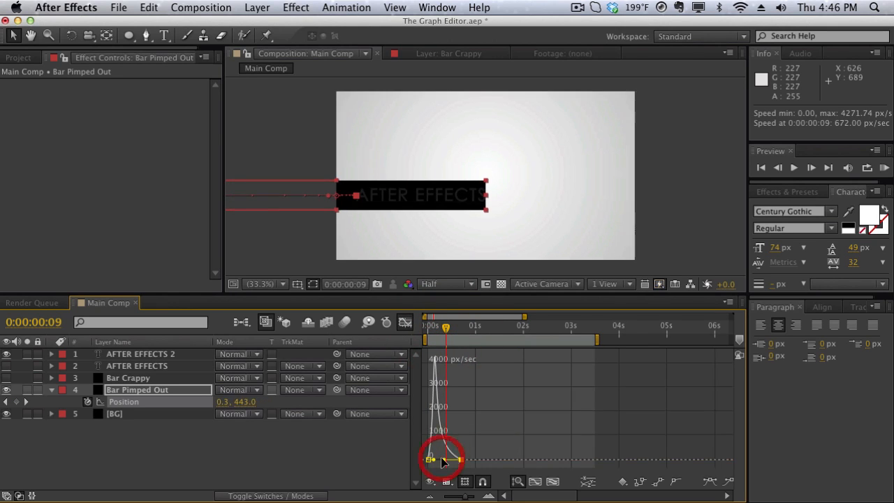
key("KP_0")
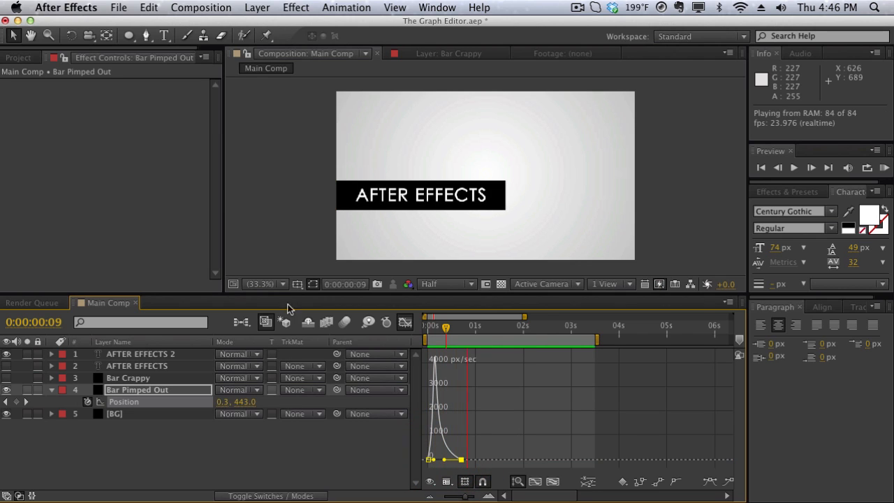
left_click(291, 204)
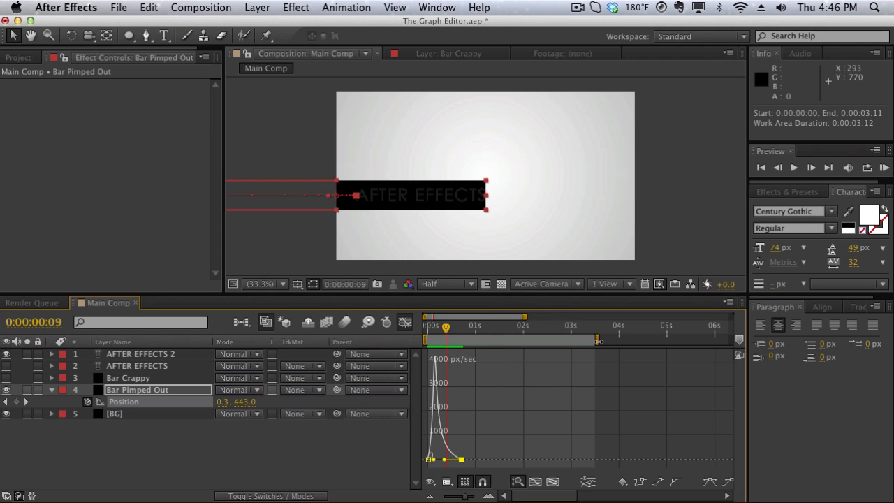
End the work area at 0:00:02:05 and preview both bars with the Bar Crappy and upper AFTER EFFECTS layers shown.
left_click_drag(594, 339, 536, 351)
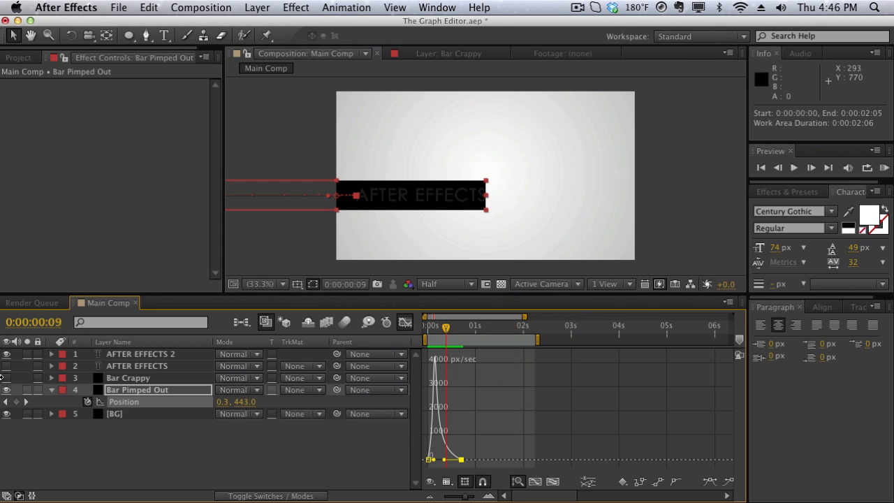
left_click(6, 378)
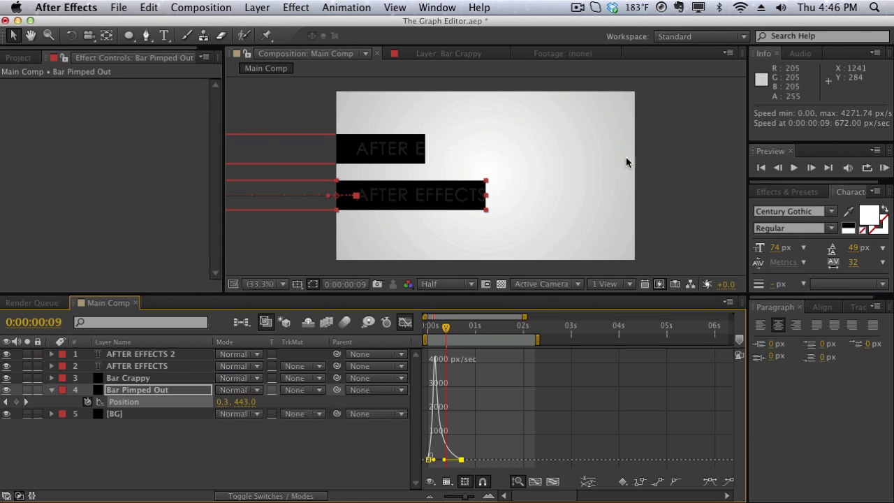
left_click(677, 159)
key("KP_0")
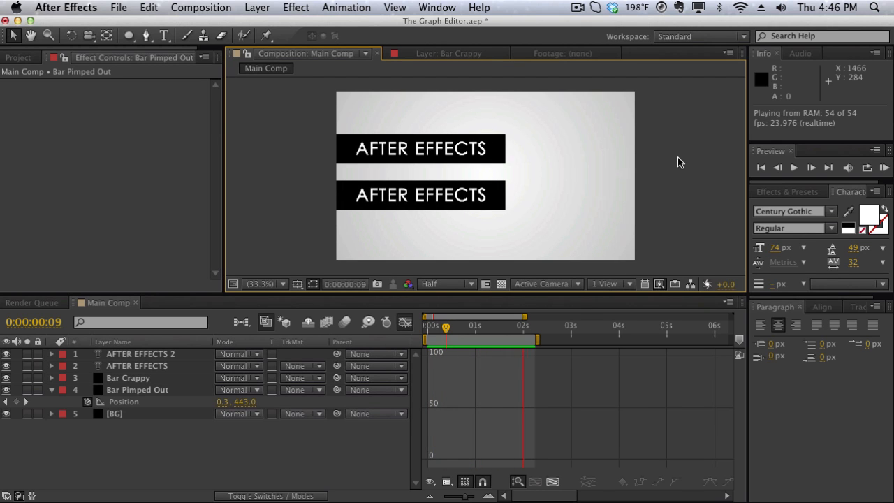
key("space")
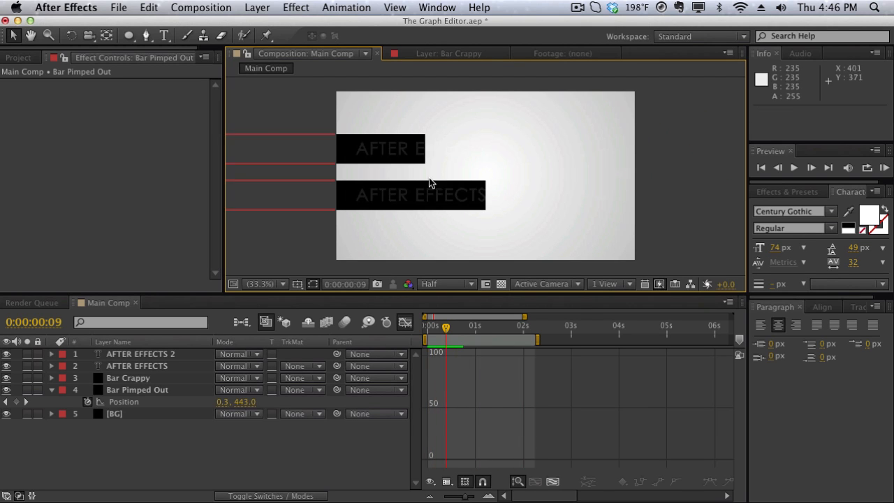
Scrub both bars' slide-in to 0:00:00:18 and examine the Position speed curve of Bar Pimped Out.
left_click(138, 391)
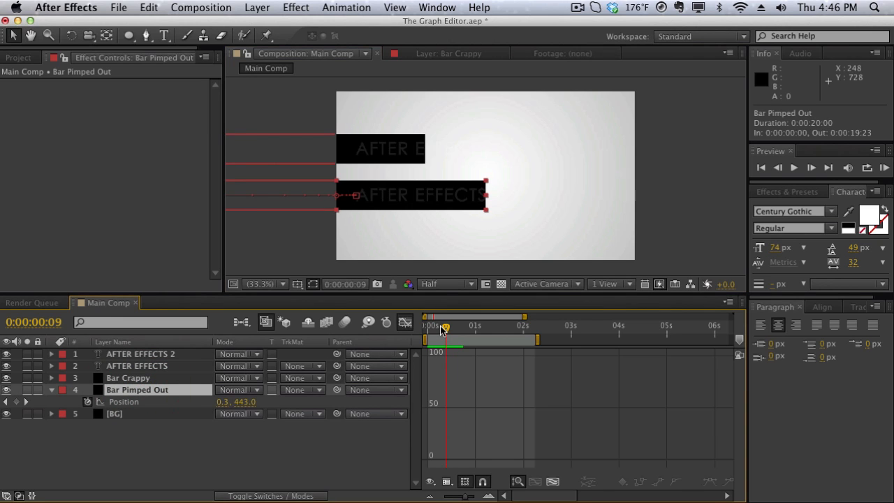
left_click_drag(442, 330, 463, 326)
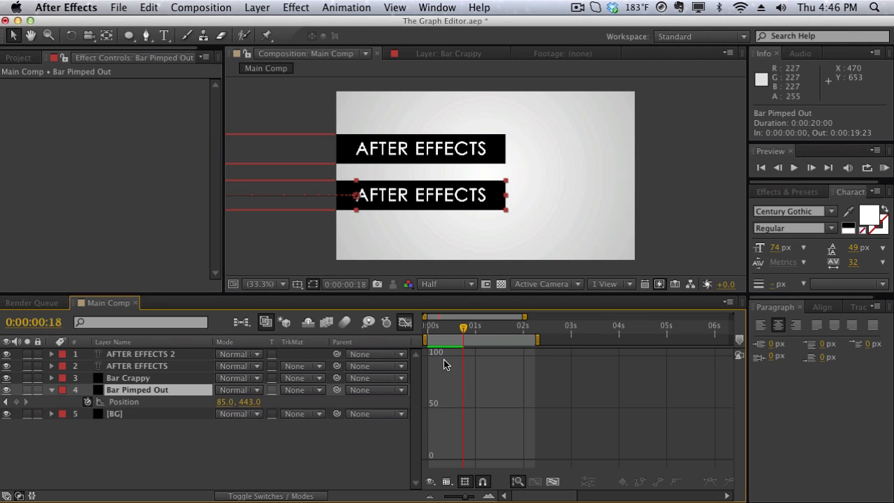
left_click(174, 399)
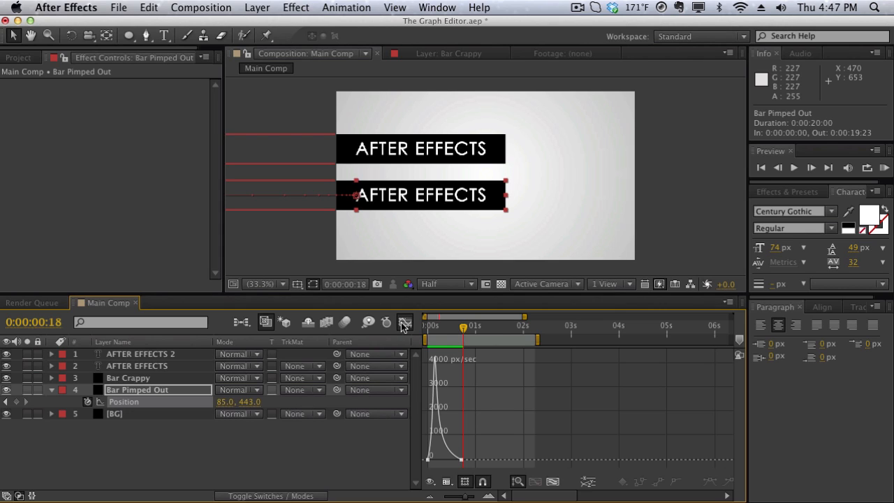
left_click(299, 261)
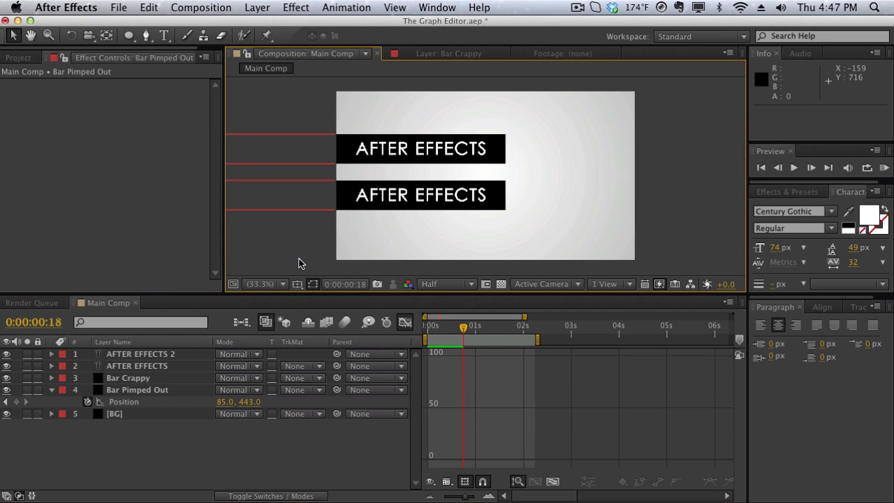